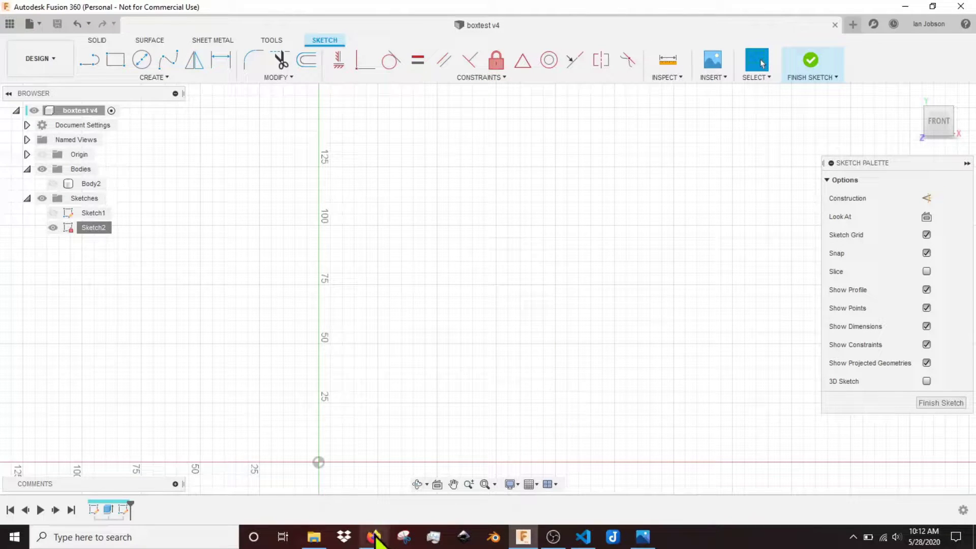
- Switch to Firefox and examine the finger joint box photos in the Google results and on the boxes.py ClosedBox page
{"action": "left_click", "coordinate": [376, 538]}
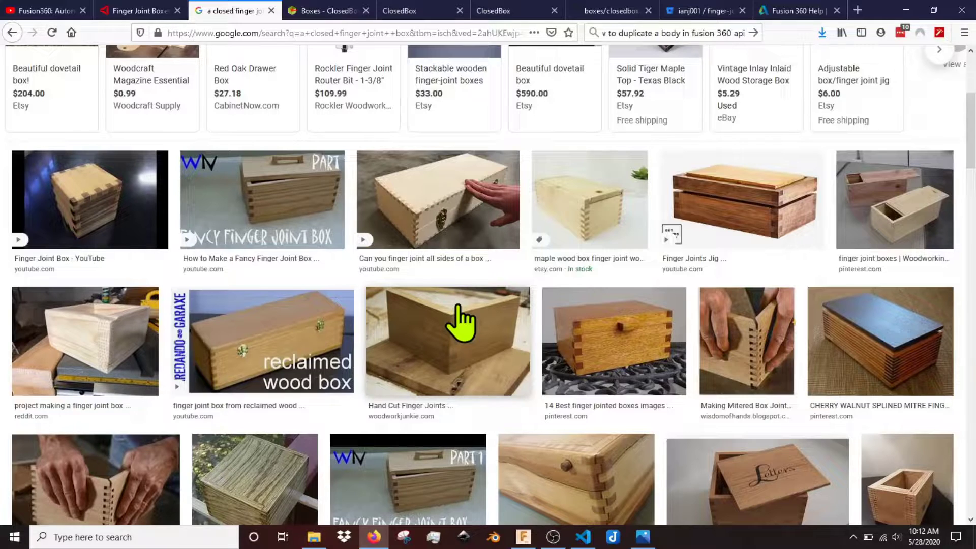
{"action": "left_click", "coordinate": [337, 19]}
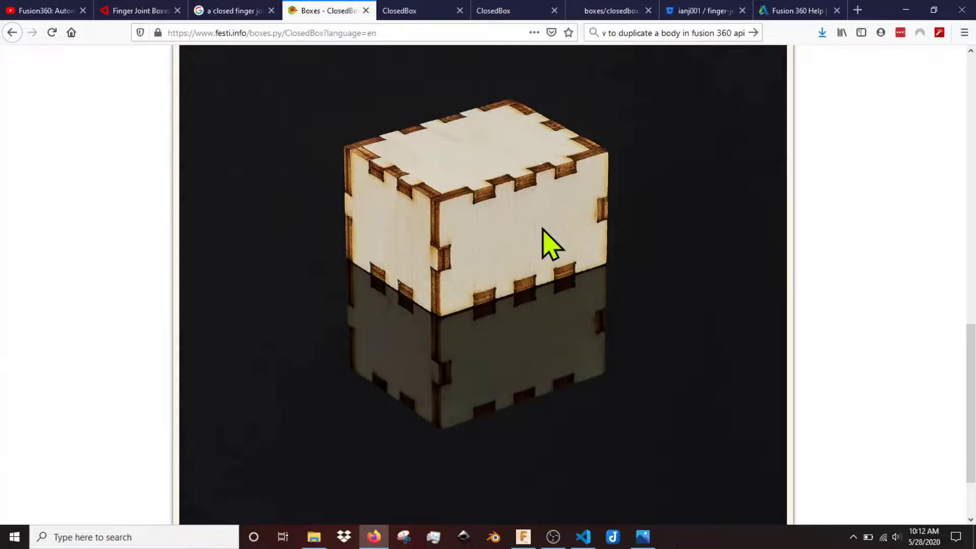
{"action": "key", "text": "alt+Tab"}
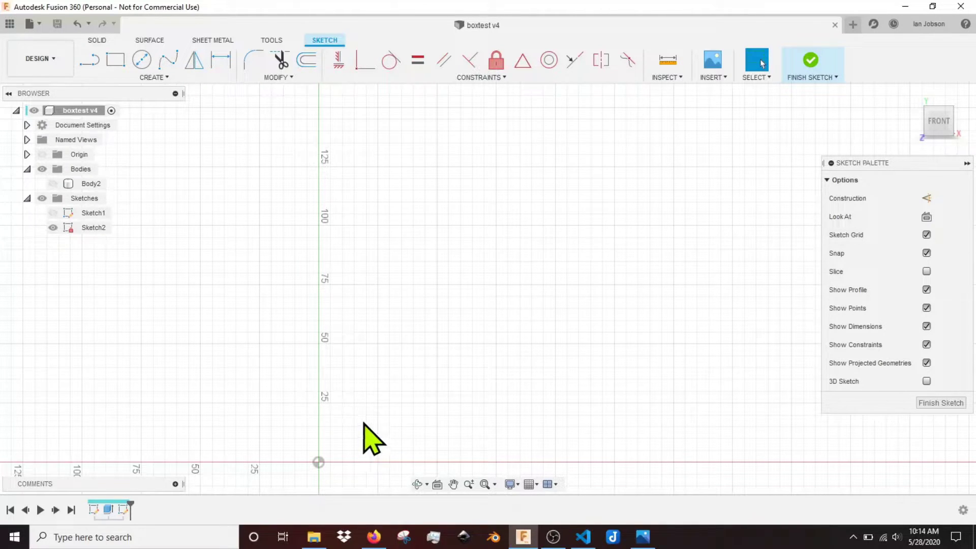
- Return to the boxtest design in Fusion 360 and open the Scripts and Add-Ins manager
{"action": "left_click", "coordinate": [273, 41]}
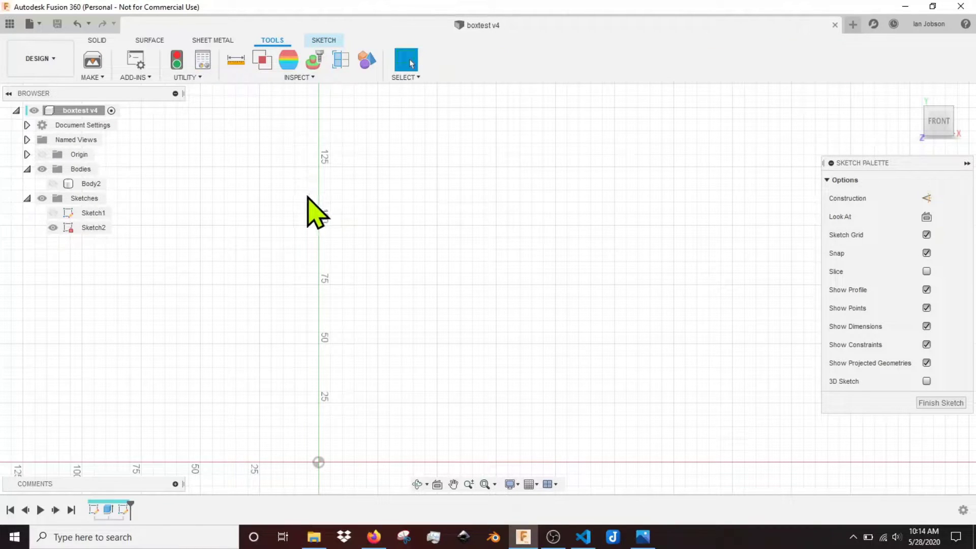
{"action": "left_click", "coordinate": [137, 79]}
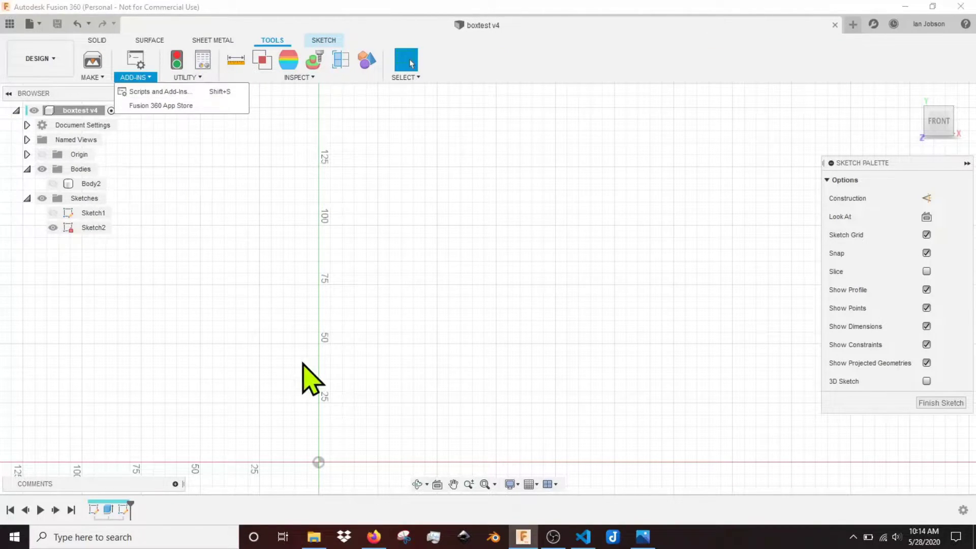
{"action": "left_click", "coordinate": [185, 95]}
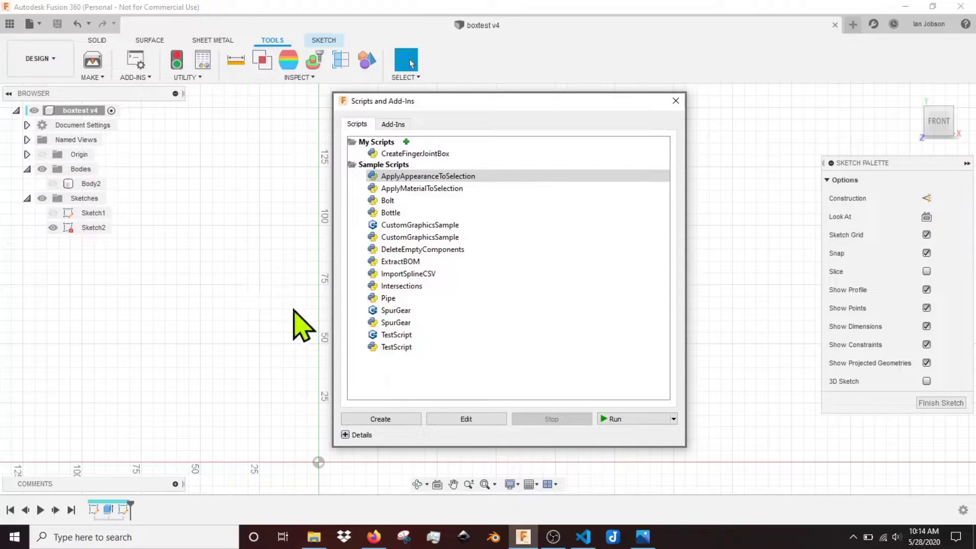
{"action": "left_click", "coordinate": [479, 419]}
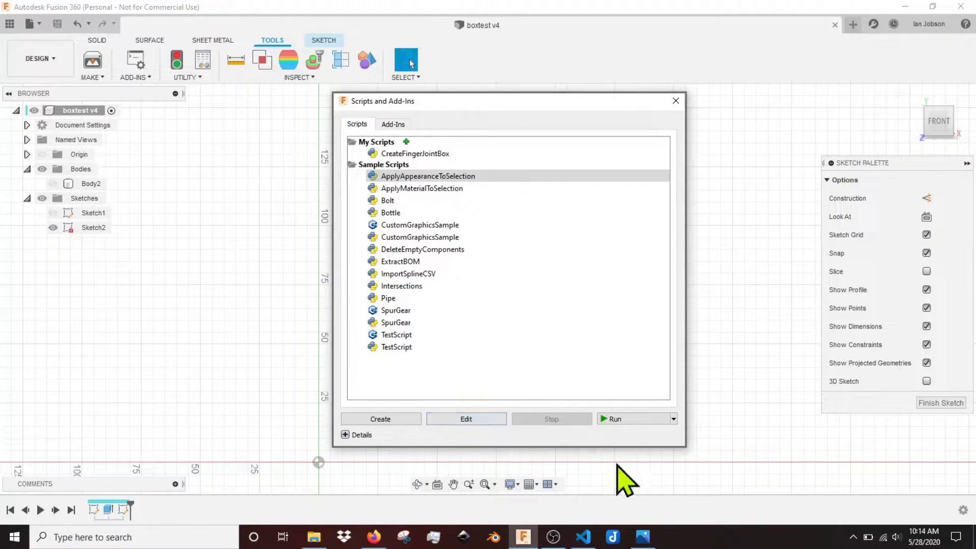
- Switch to Photos and examine the six-panel finger joint layout in fingerjointexample.png
{"action": "left_click", "coordinate": [643, 537]}
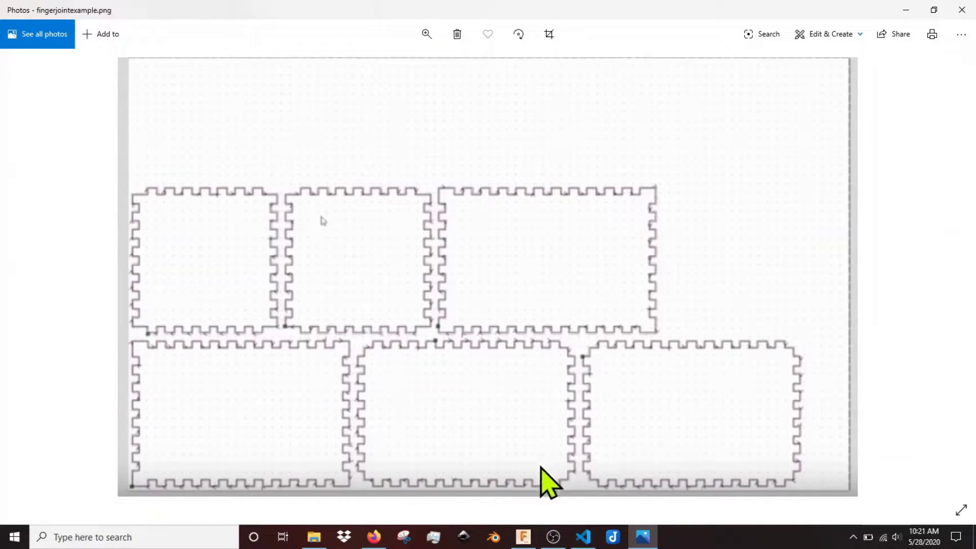
{"action": "left_click", "coordinate": [531, 541]}
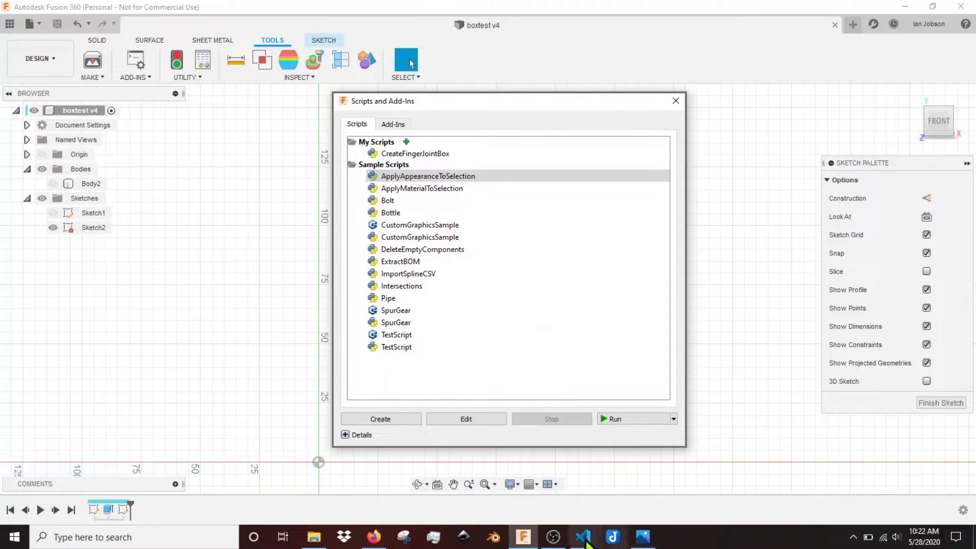
{"action": "left_click", "coordinate": [646, 542]}
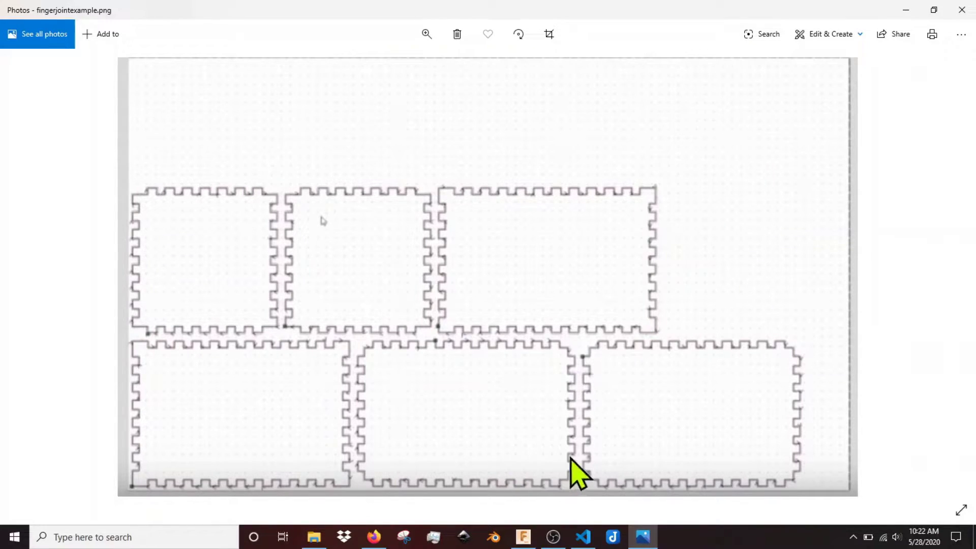
{"action": "left_click", "coordinate": [523, 537]}
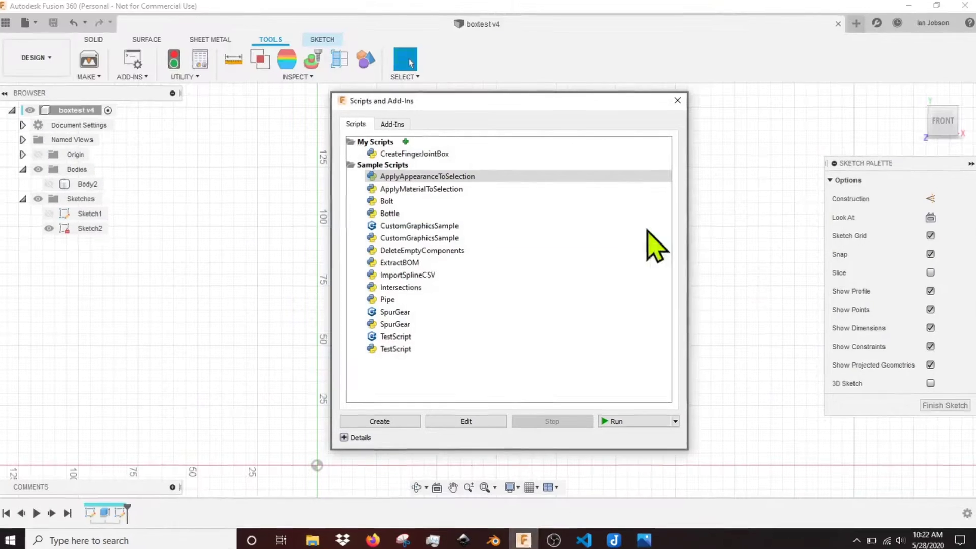
- Choose the CreateFingerJointBox script in Fusion 360 and review its input prompts and tab calculations in Visual Studio Code
{"action": "left_click", "coordinate": [442, 154]}
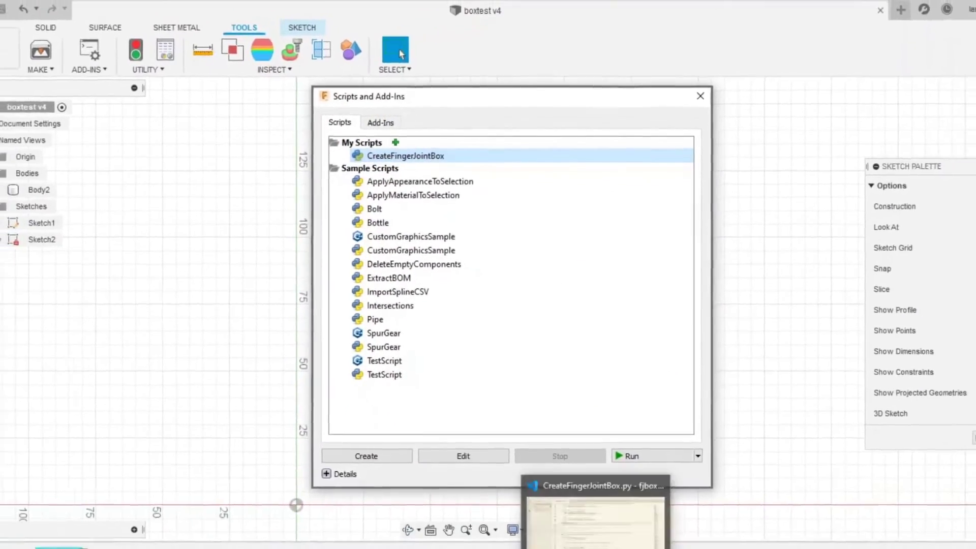
{"action": "left_click", "coordinate": [584, 542]}
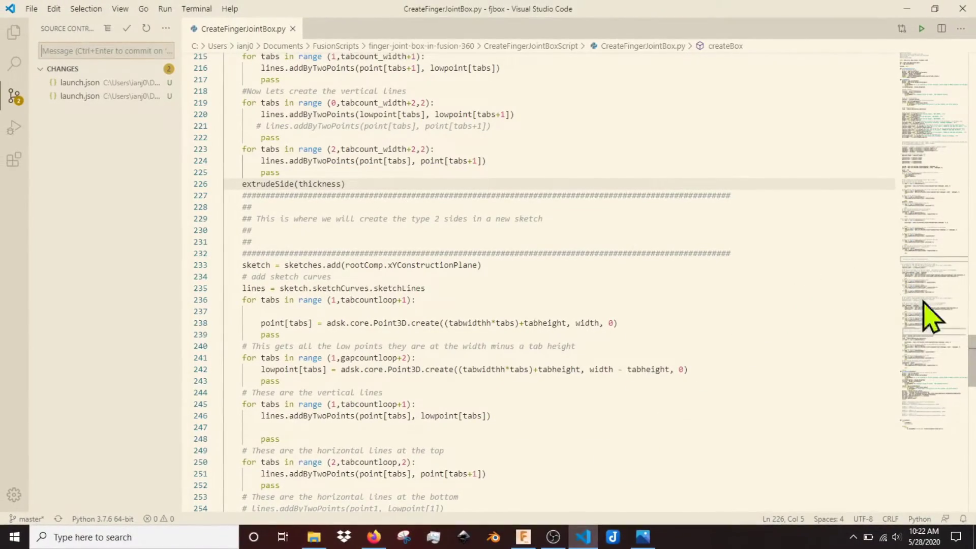
{"action": "scroll", "coordinate": [973, 197], "scroll_direction": "up", "scroll_amount": 20}
{"action": "scroll", "coordinate": [973, 197], "scroll_direction": "up", "scroll_amount": 20}
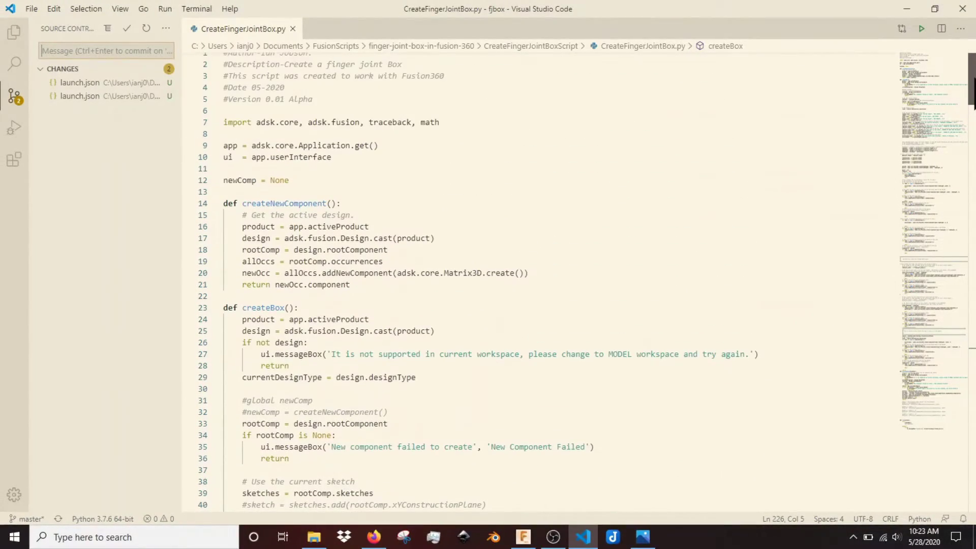
{"action": "scroll", "coordinate": [973, 196], "scroll_direction": "down", "scroll_amount": 11}
{"action": "scroll", "coordinate": [973, 197], "scroll_direction": "down", "scroll_amount": 8}
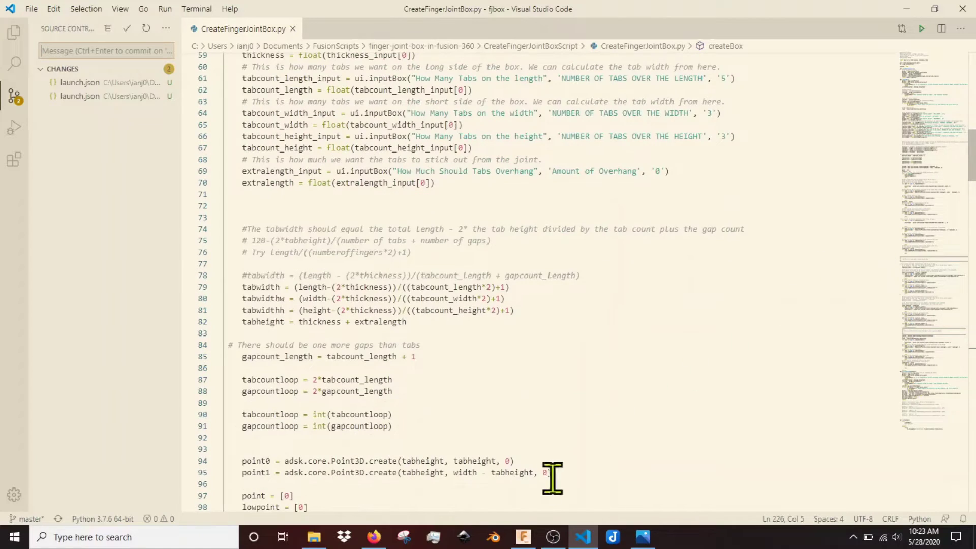
{"action": "left_click", "coordinate": [529, 543]}
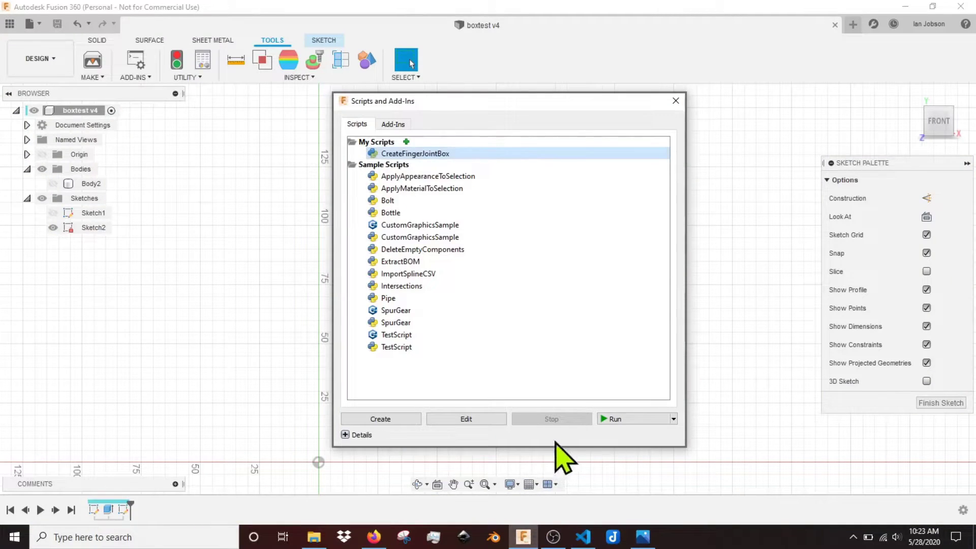
- Run the CreateFingerJointBox script with box length 12, width 8, height 8 and material thickness 0.5
{"action": "left_click", "coordinate": [615, 418]}
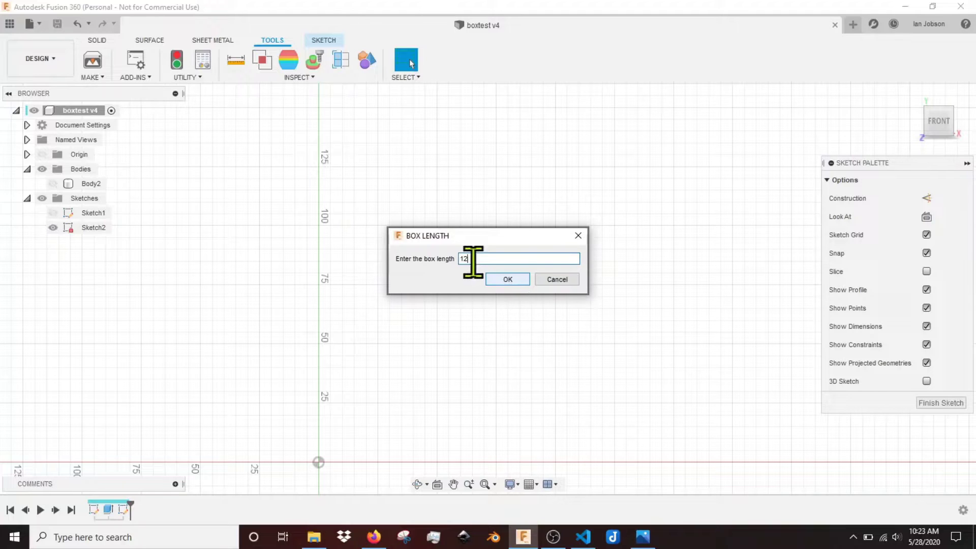
{"action": "left_click", "coordinate": [511, 281]}
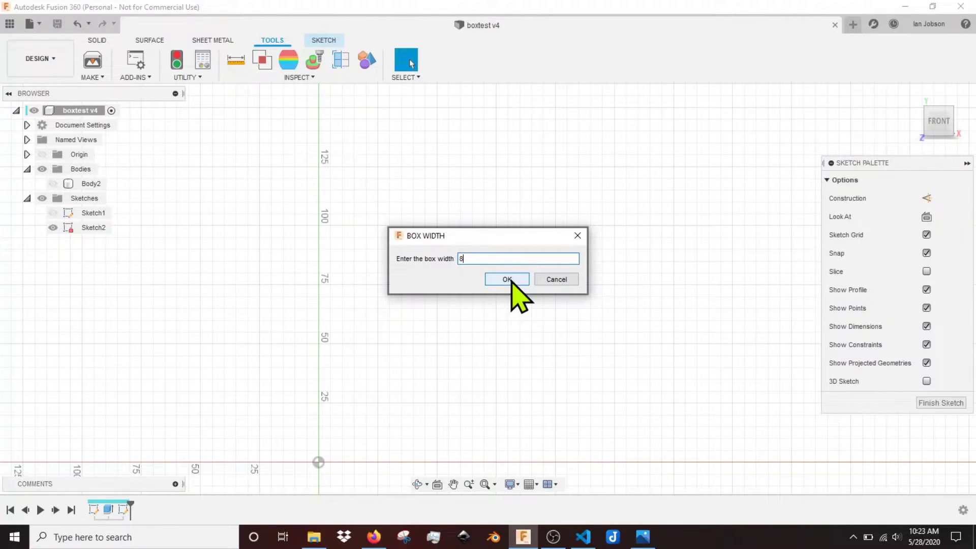
{"action": "left_click", "coordinate": [511, 281]}
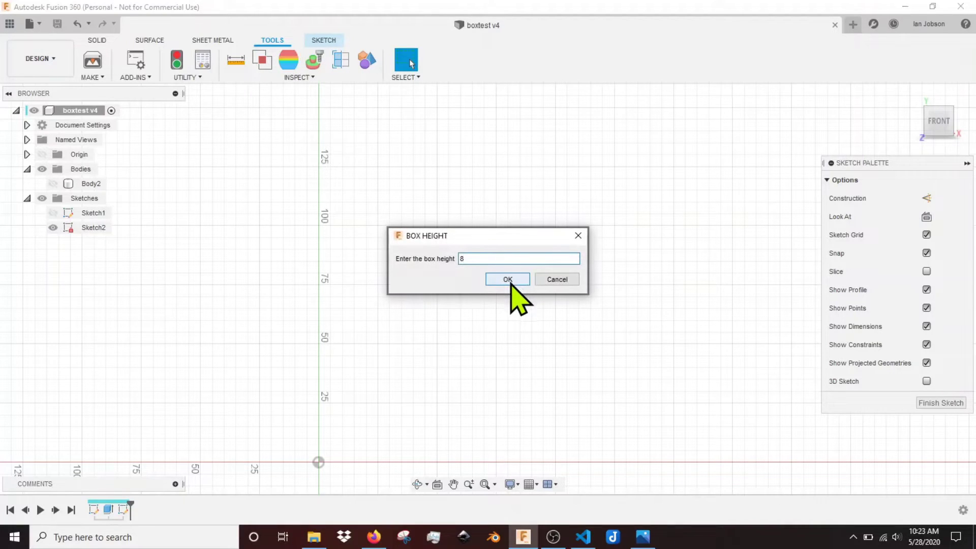
{"action": "left_click", "coordinate": [511, 281]}
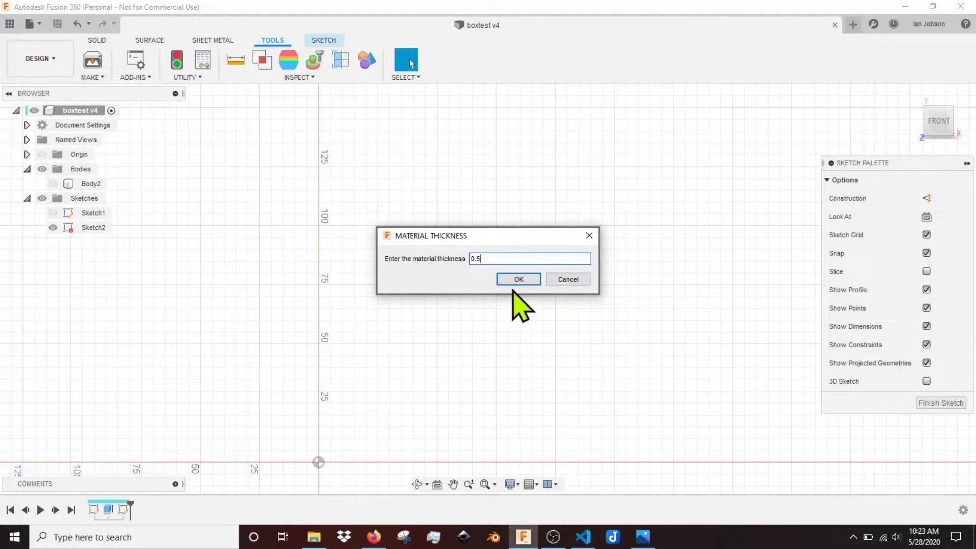
{"action": "left_click", "coordinate": [523, 283]}
- Generate the panel with 5 tabs over the length, 3 over the width, 3 over the height and 0 overhang
{"action": "type", "text": "5"}
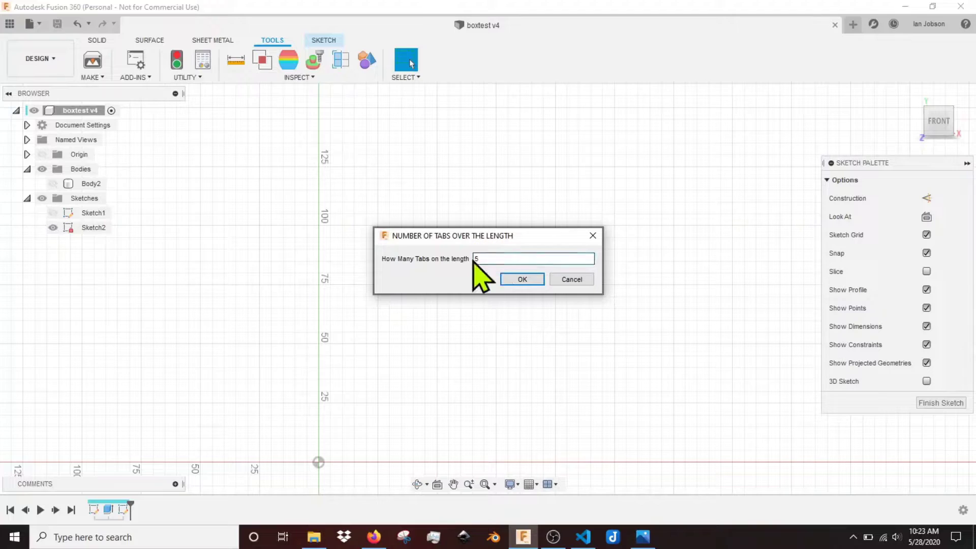
{"action": "left_click", "coordinate": [525, 280]}
{"action": "type", "text": "3"}
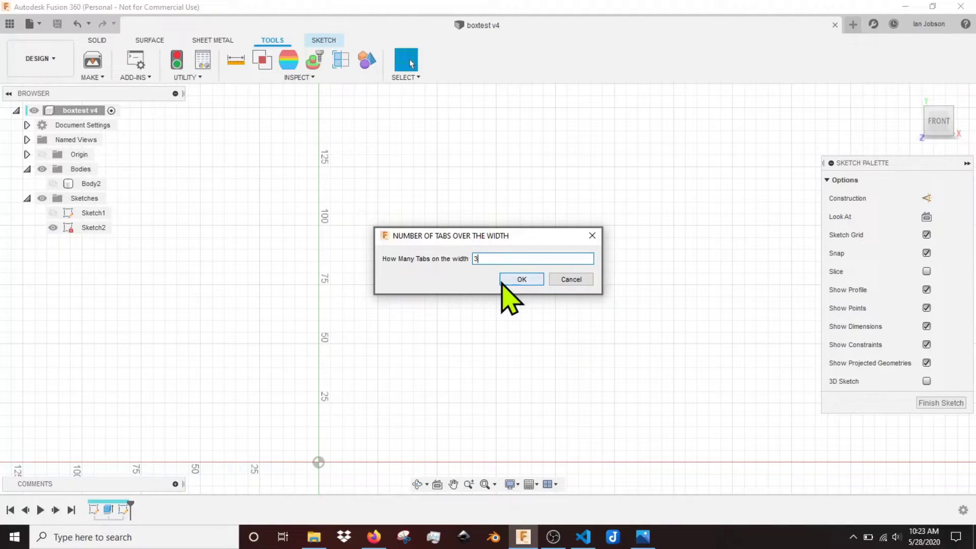
{"action": "left_click", "coordinate": [530, 280]}
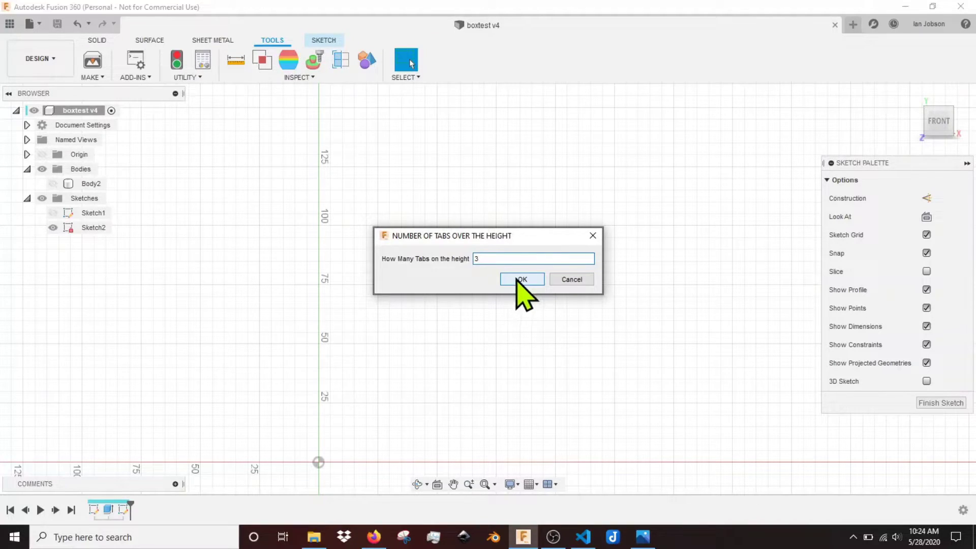
{"action": "left_click", "coordinate": [525, 280]}
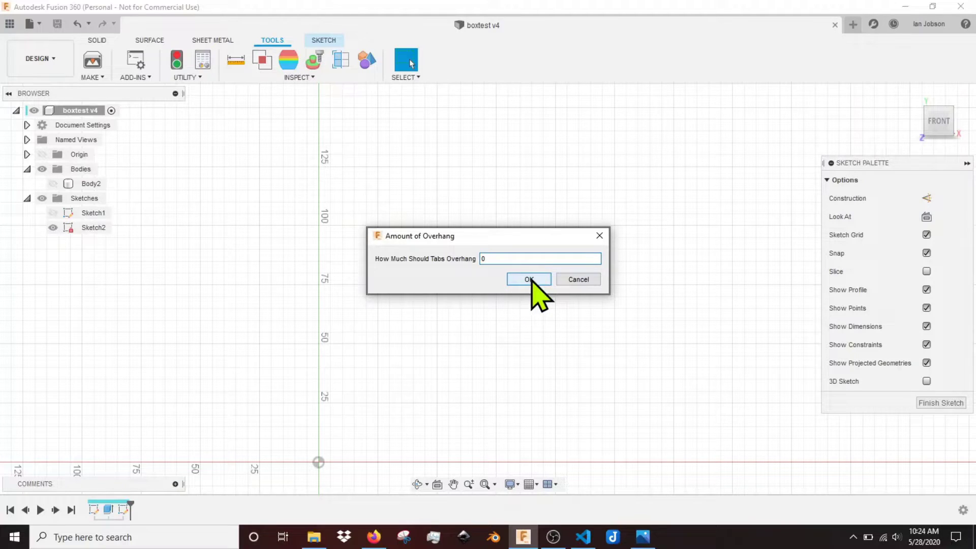
{"action": "left_click", "coordinate": [529, 279]}
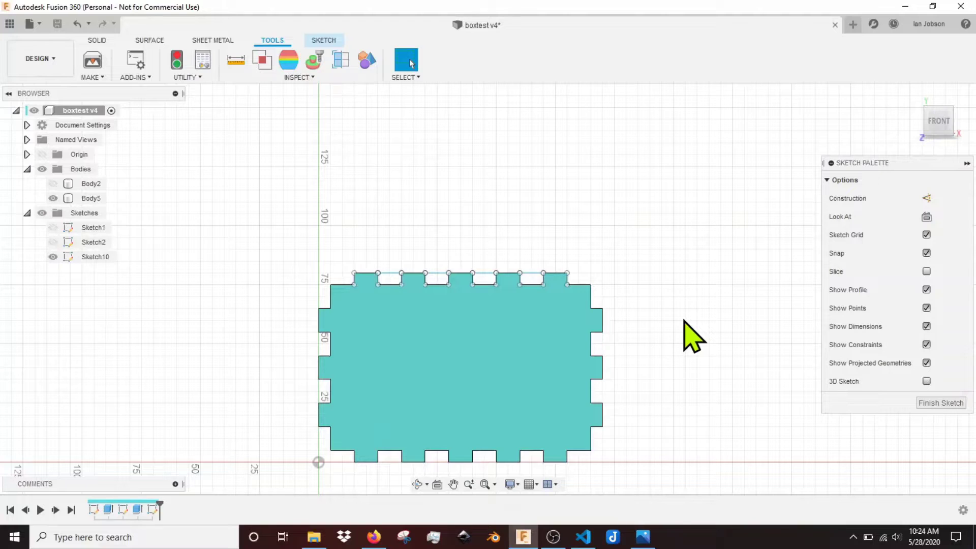
- Hide Sketch10, leaving only the generated finger joint panel body displayed
{"action": "left_click", "coordinate": [447, 338]}
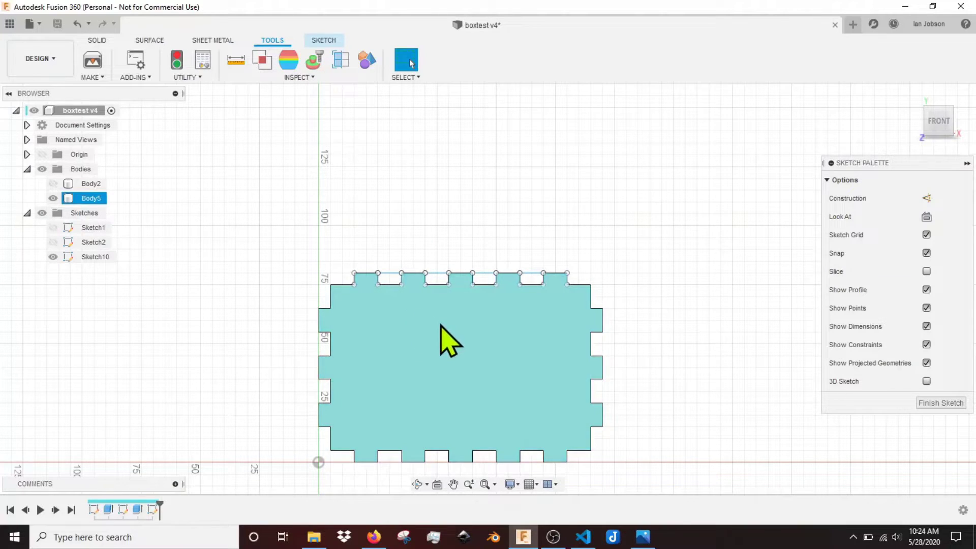
{"action": "left_click", "coordinate": [381, 270]}
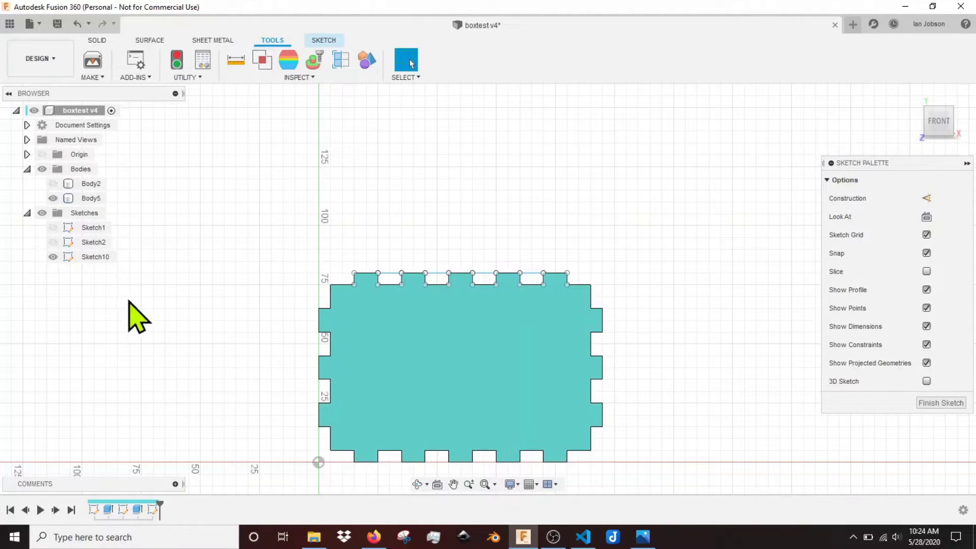
{"action": "left_click", "coordinate": [69, 257]}
{"action": "left_click", "coordinate": [53, 257]}
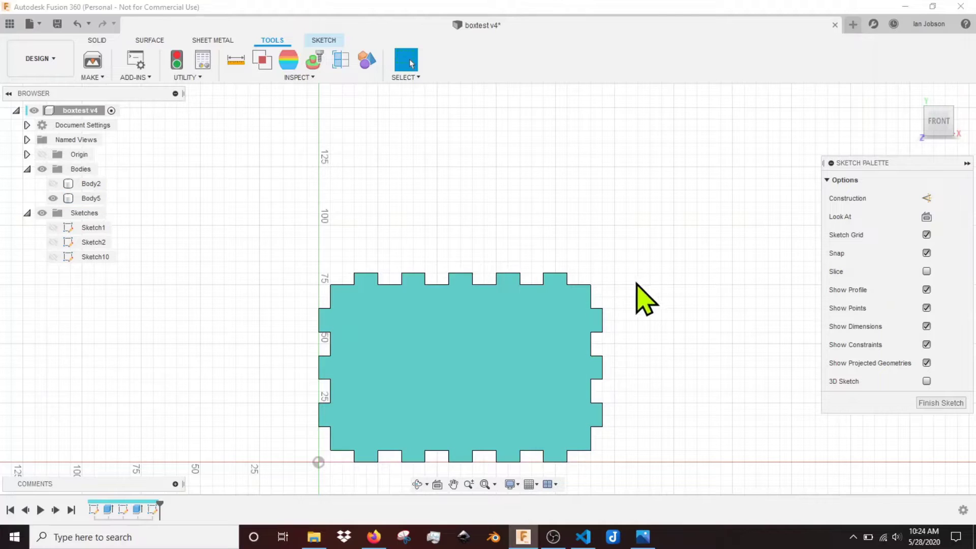
- Inspect the panel's thickness in 3D, and measure its overall length between the outer tabs of the two short sides
{"action": "mouse_move", "coordinate": [624, 274]}
{"action": "middle_mouse_down", "text": "shift"}
{"action": "mouse_move", "coordinate": [579, 303]}
{"action": "mouse_move", "coordinate": [599, 301]}
{"action": "middle_mouse_up", "text": "shift"}
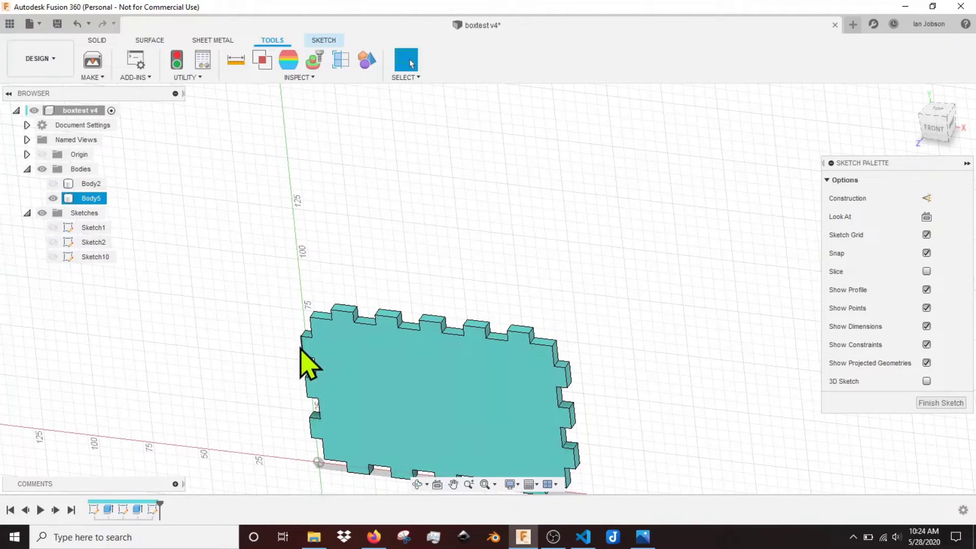
{"action": "middle_click_drag", "start_coordinate": [617, 309], "coordinate": [647, 283], "text": "shift"}
{"action": "left_click", "coordinate": [937, 130]}
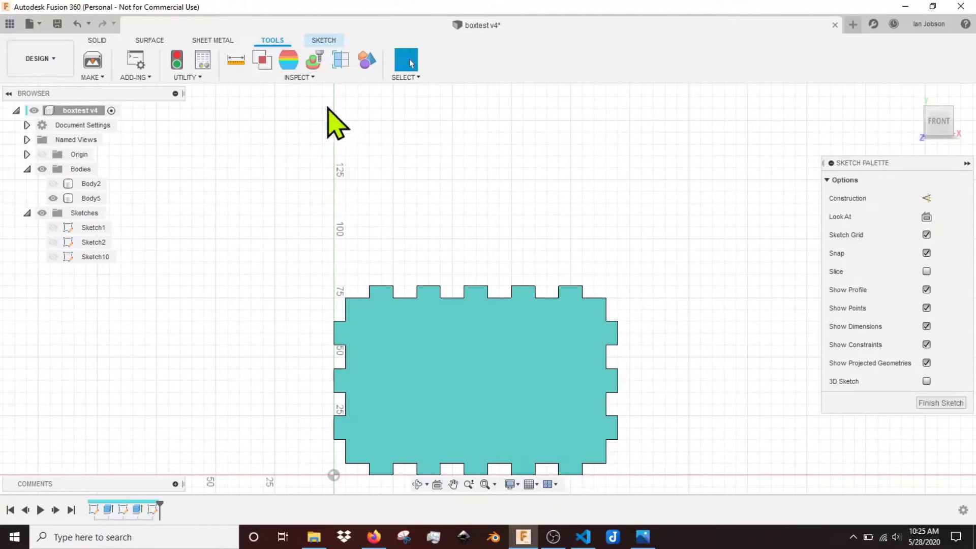
{"action": "left_click", "coordinate": [253, 73]}
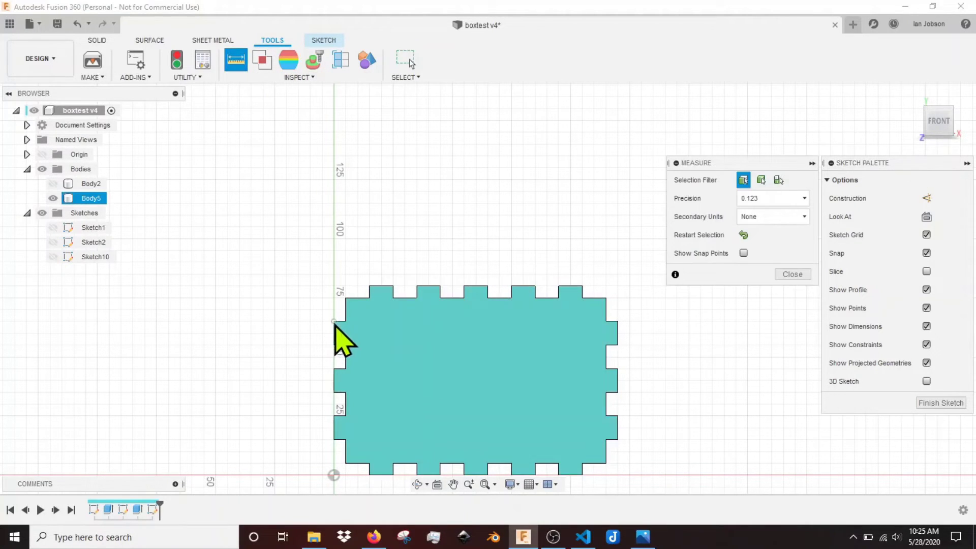
{"action": "left_click", "coordinate": [334, 325]}
{"action": "left_click", "coordinate": [619, 336]}
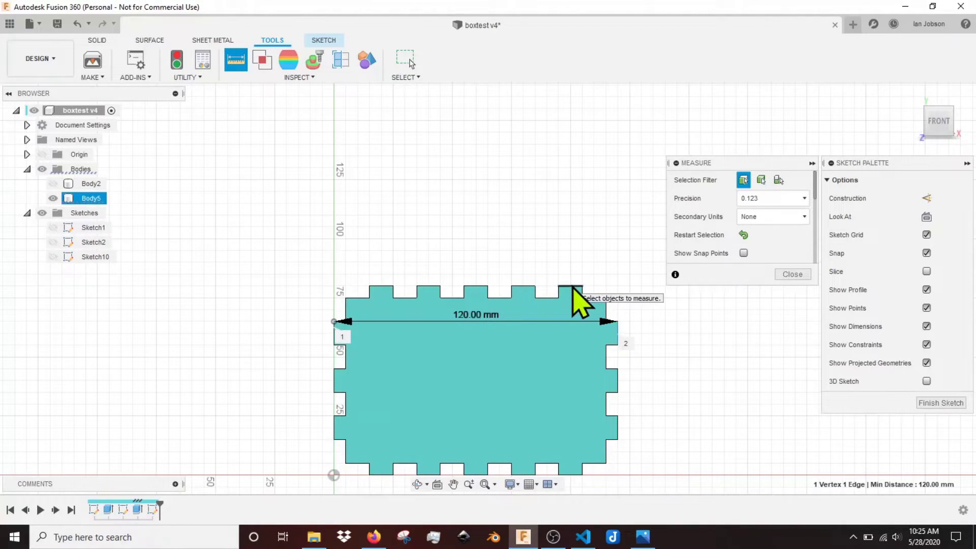
- Restart the measurement and measure the panel's overall width between opposite tab corners on the two long edges
{"action": "left_click", "coordinate": [743, 235]}
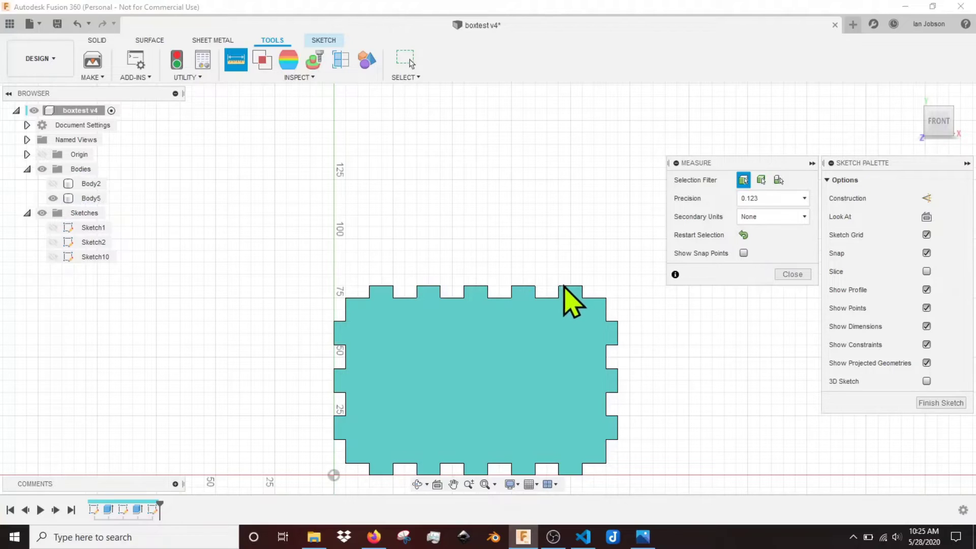
{"action": "left_click", "coordinate": [559, 286]}
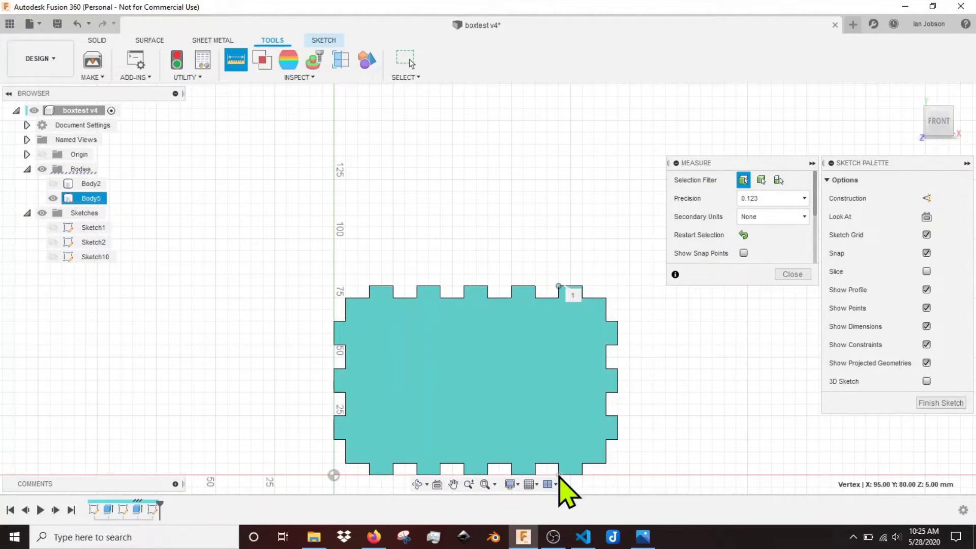
{"action": "left_click", "coordinate": [559, 475]}
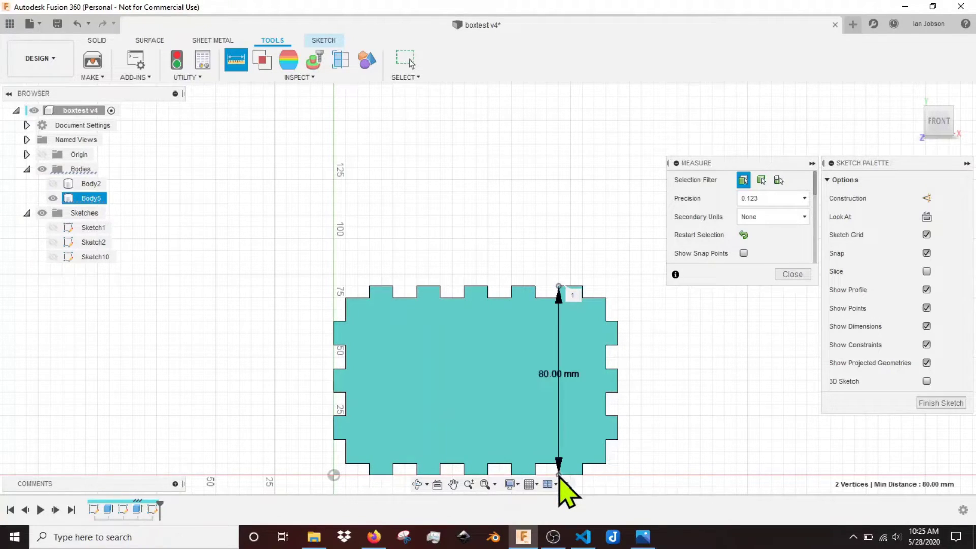
- Close the measurement, hide Body5 and display Sketch2 to examine the full panel outline
{"action": "left_click", "coordinate": [792, 274]}
{"action": "middle_click_drag", "start_coordinate": [783, 295], "coordinate": [682, 334], "text": "shift"}
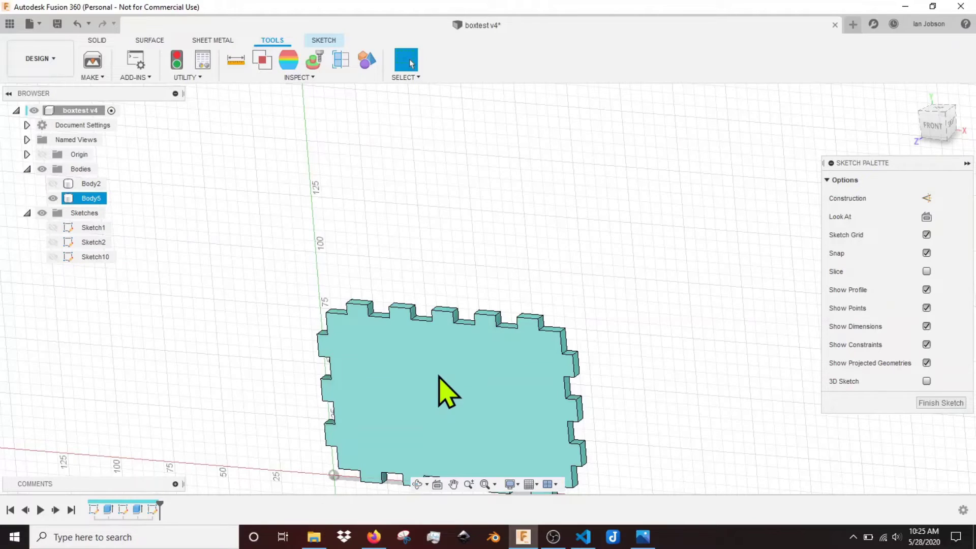
{"action": "left_click", "coordinate": [53, 198]}
{"action": "left_click", "coordinate": [53, 242]}
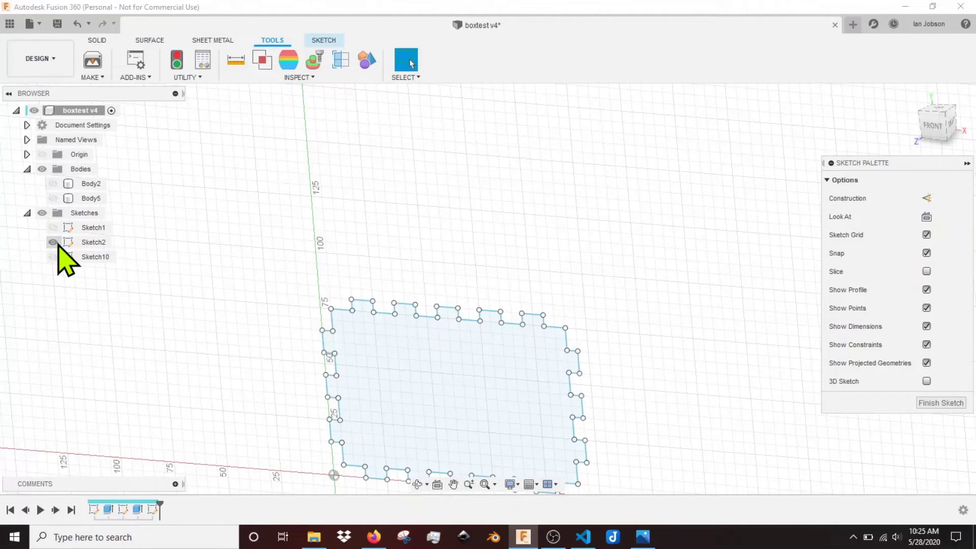
{"action": "mouse_move", "coordinate": [660, 369]}
{"action": "middle_mouse_down", "text": "shift"}
{"action": "mouse_move", "coordinate": [684, 331]}
{"action": "mouse_move", "coordinate": [700, 333]}
{"action": "mouse_move", "coordinate": [687, 345]}
{"action": "middle_mouse_up", "text": "shift"}
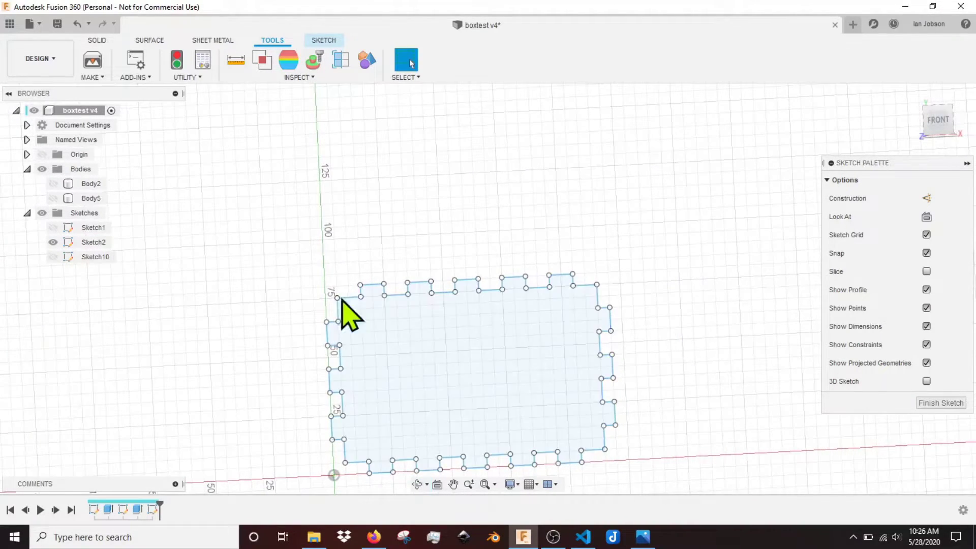
{"action": "left_click", "coordinate": [560, 294]}
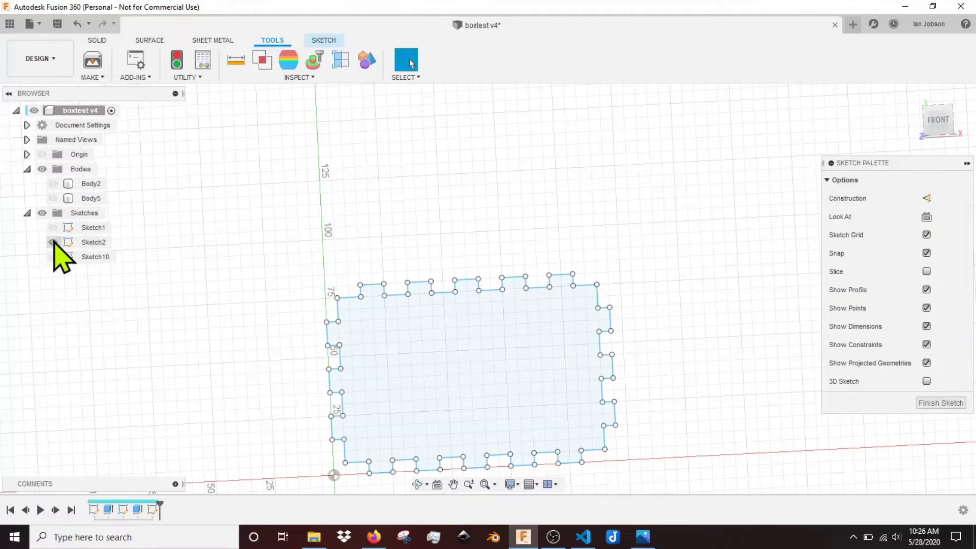
- Show Sketch10 instead of Sketch2 from the front, and compare its tab line with the fingerjointexample.png image in Photos
{"action": "left_click", "coordinate": [52, 242]}
{"action": "left_click", "coordinate": [53, 257]}
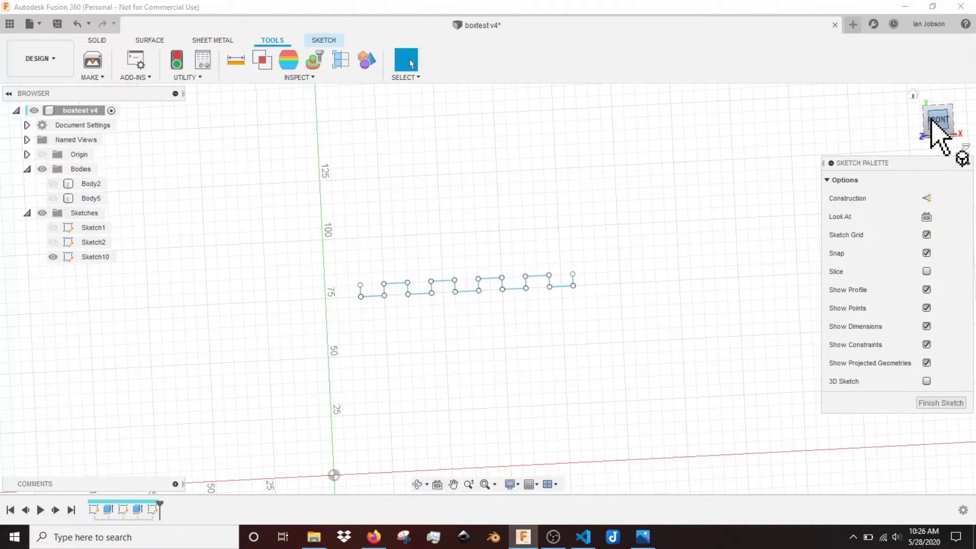
{"action": "left_click", "coordinate": [933, 122]}
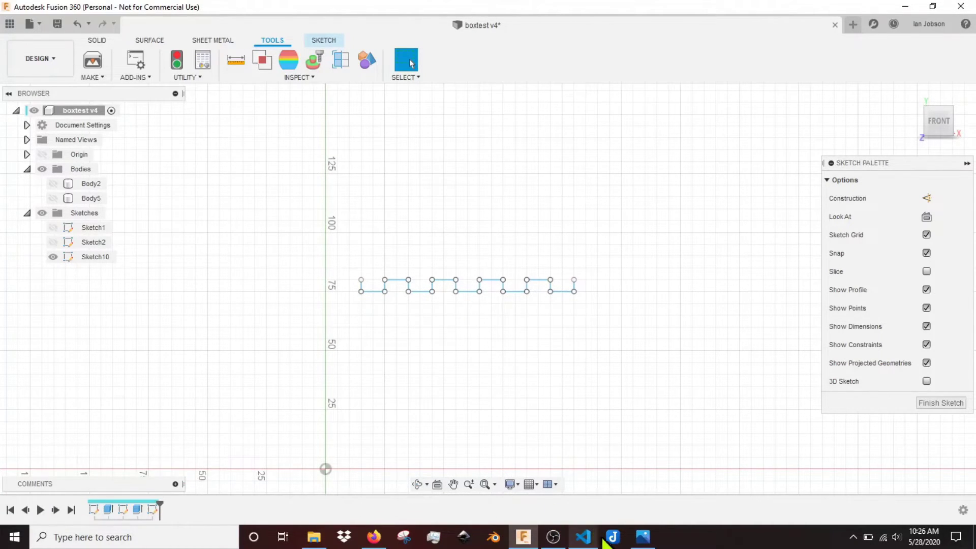
{"action": "left_click", "coordinate": [642, 536]}
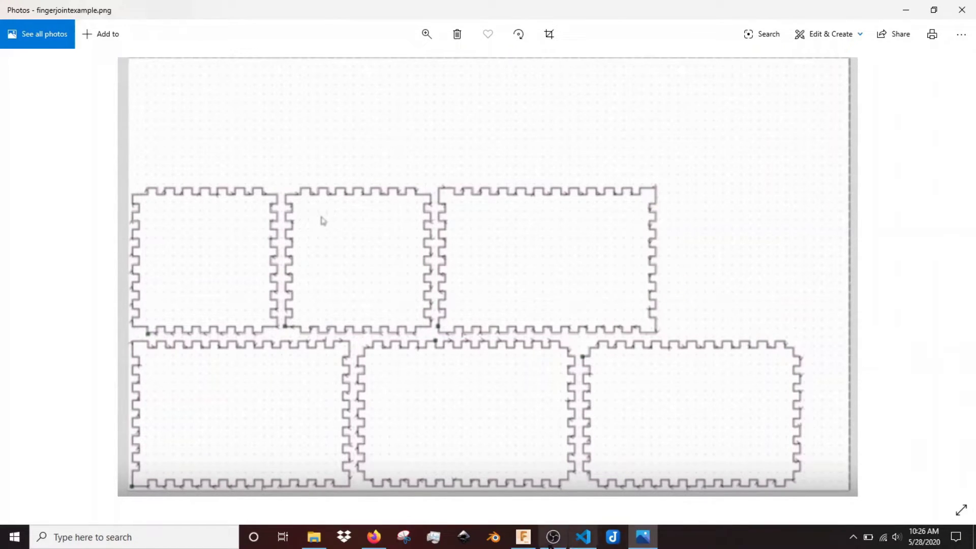
{"action": "left_click", "coordinate": [523, 537]}
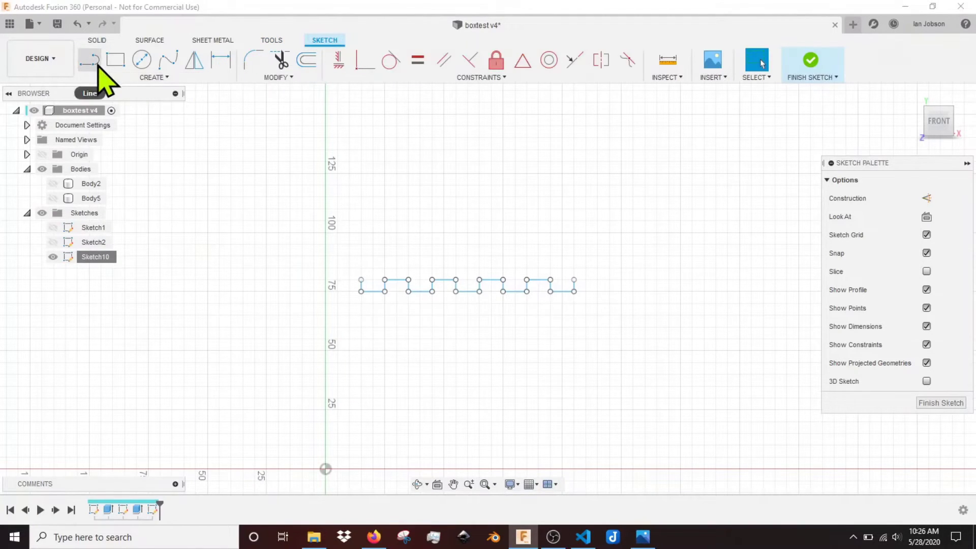
- From the tab line's end nearest the vertical axis, draw connected lines about 15 mm out to the axis, 15 mm down and 5 mm inward
{"action": "left_click", "coordinate": [96, 63]}
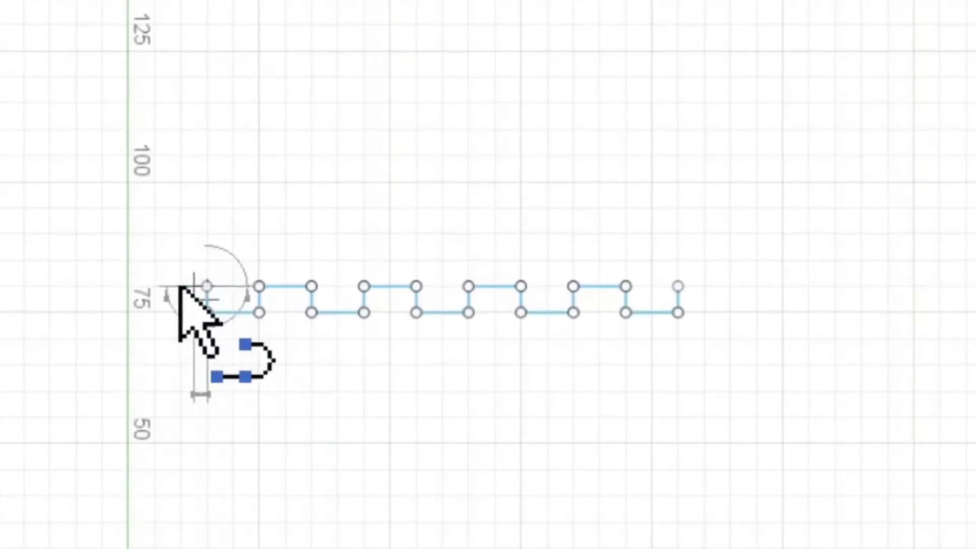
{"action": "left_click", "coordinate": [126, 287]}
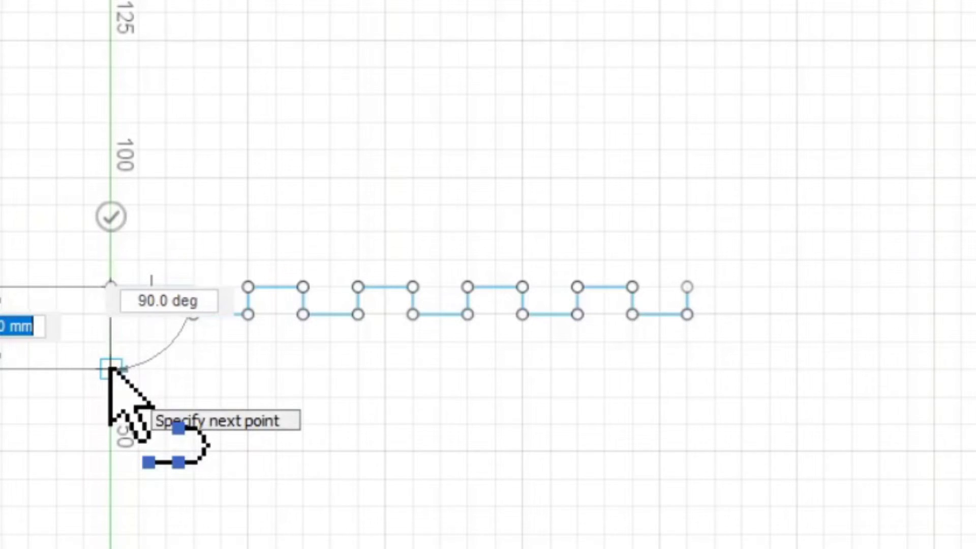
{"action": "left_click", "coordinate": [109, 367]}
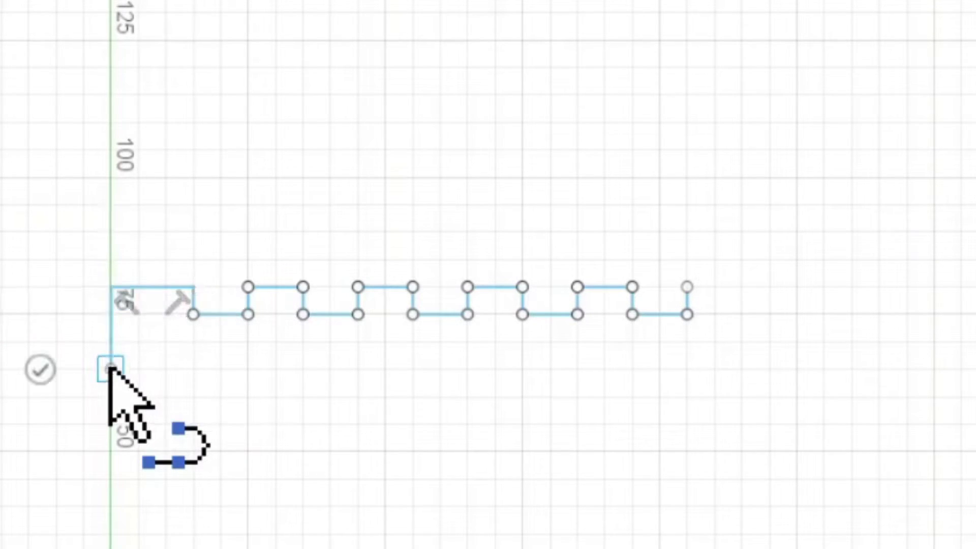
{"action": "left_click", "coordinate": [136, 367]}
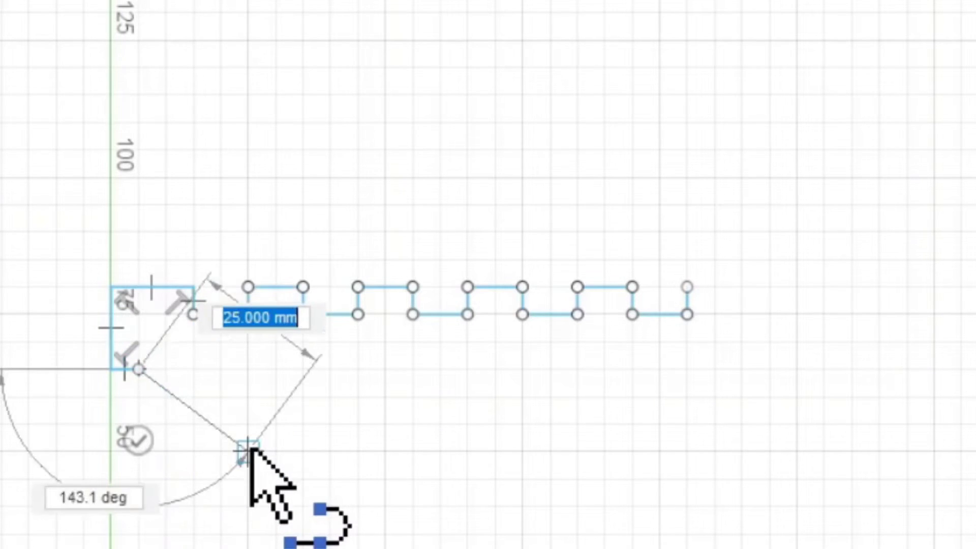
{"action": "key", "text": "Escape"}
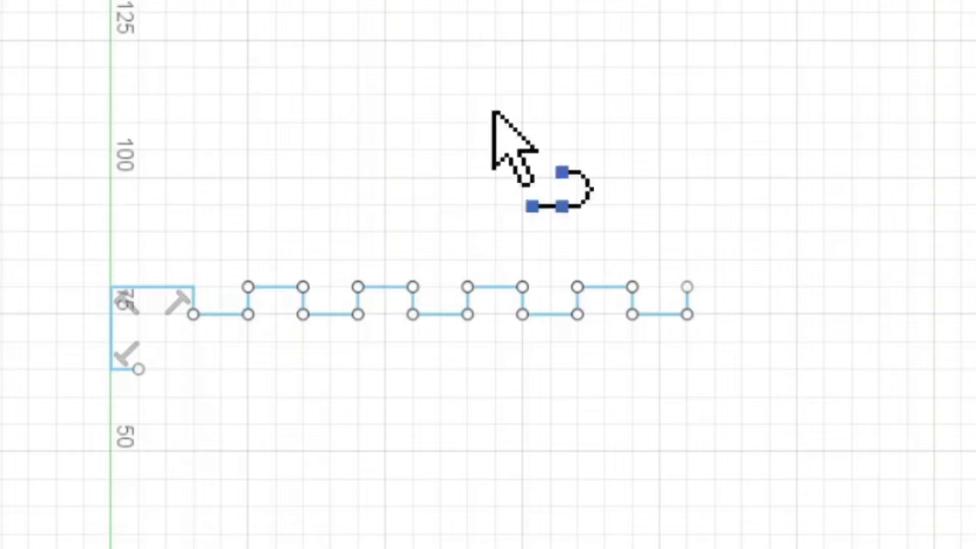
- From the tab line's far end, draw mirrored connected lines about 15 mm outward, 15 mm down and 5 mm back inward
{"action": "left_click", "coordinate": [702, 284]}
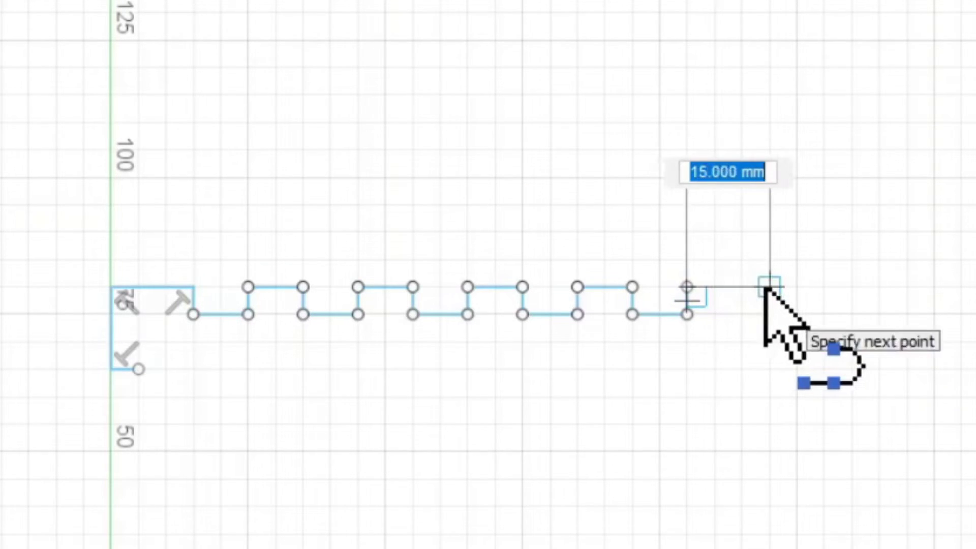
{"action": "left_click", "coordinate": [764, 287]}
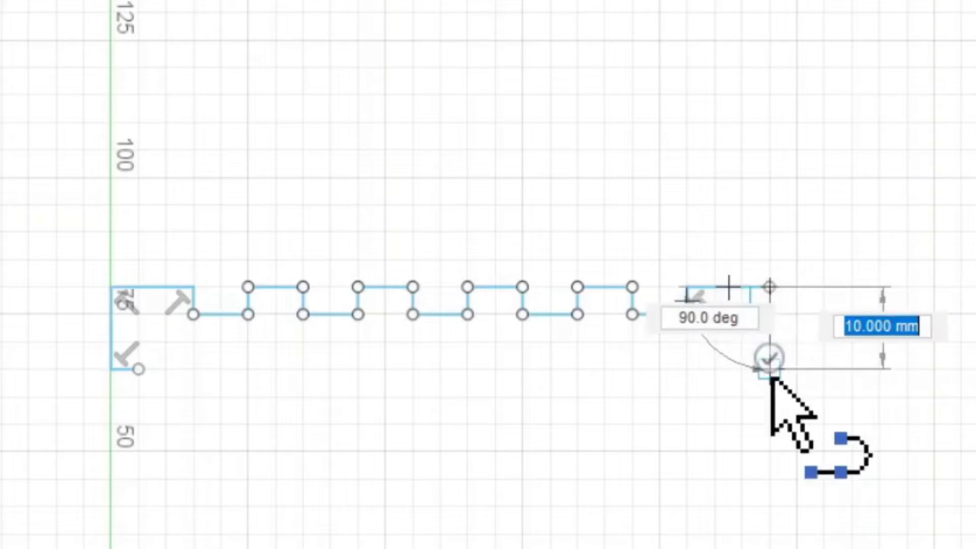
{"action": "left_click", "coordinate": [767, 370]}
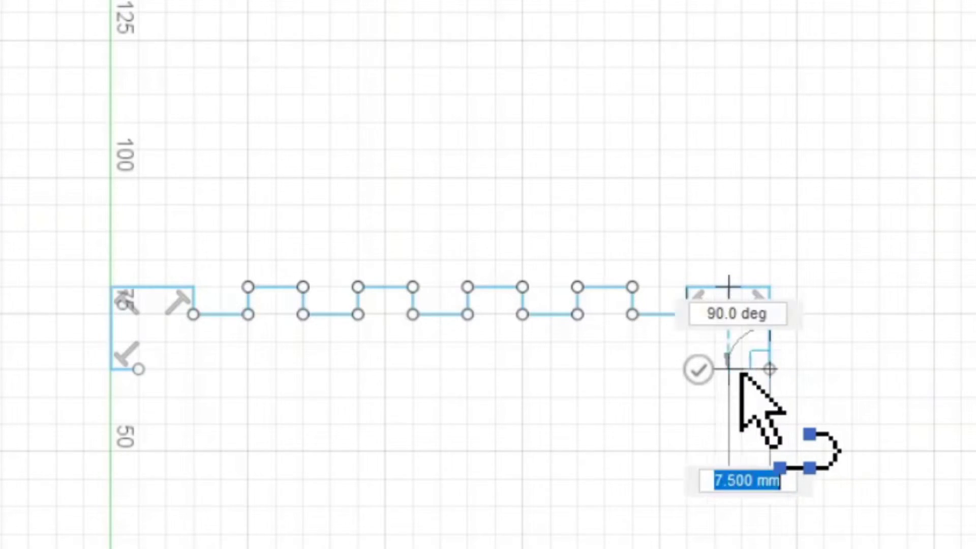
{"action": "left_click", "coordinate": [744, 371]}
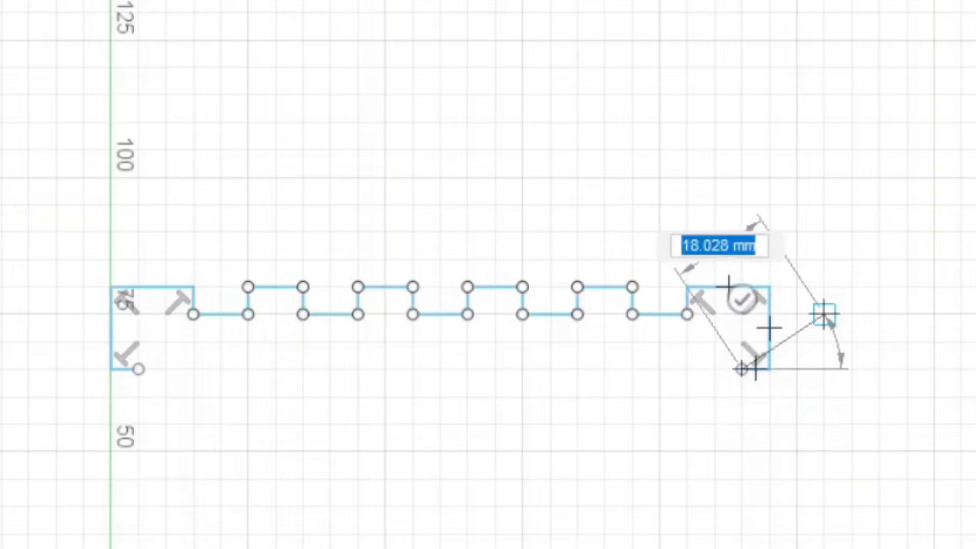
{"action": "key", "text": "Escape"}
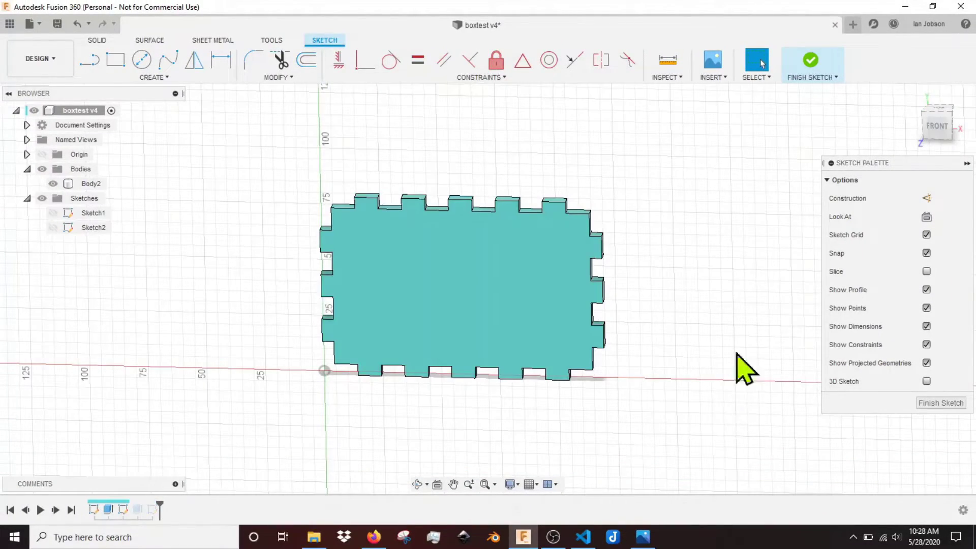
- Examine the Body2 panel from the front, focusing on the corners of the tabs and slots along its upper edge
{"action": "left_click", "coordinate": [546, 217]}
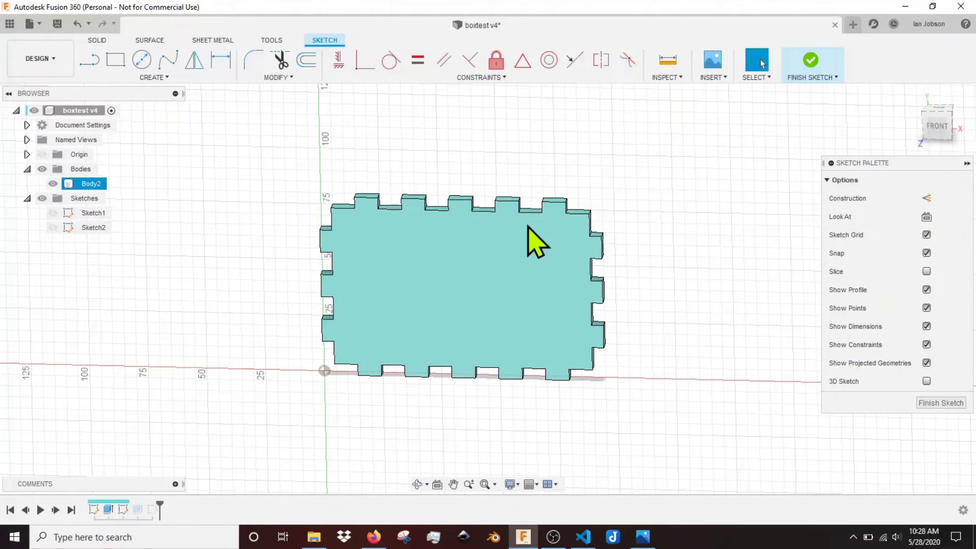
{"action": "left_click", "coordinate": [471, 203]}
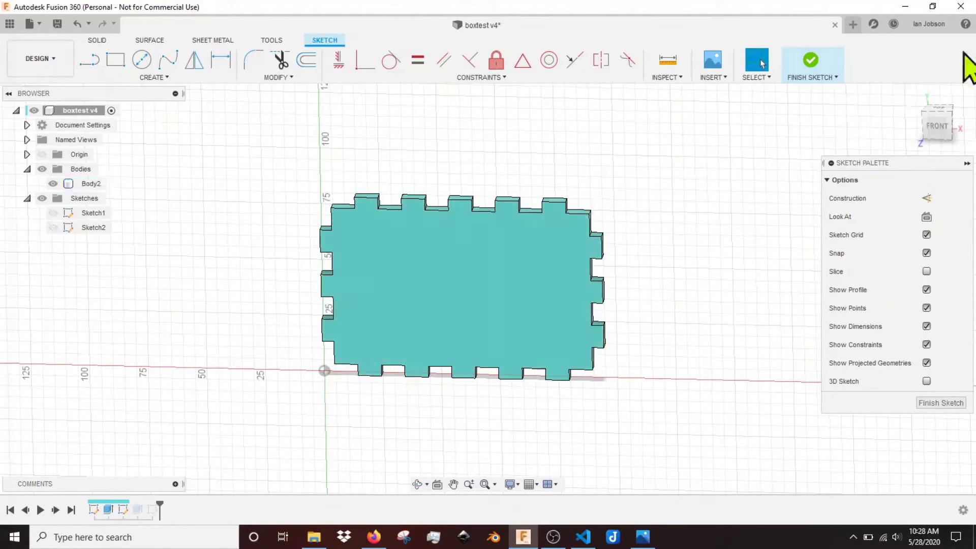
{"action": "left_click", "coordinate": [935, 125]}
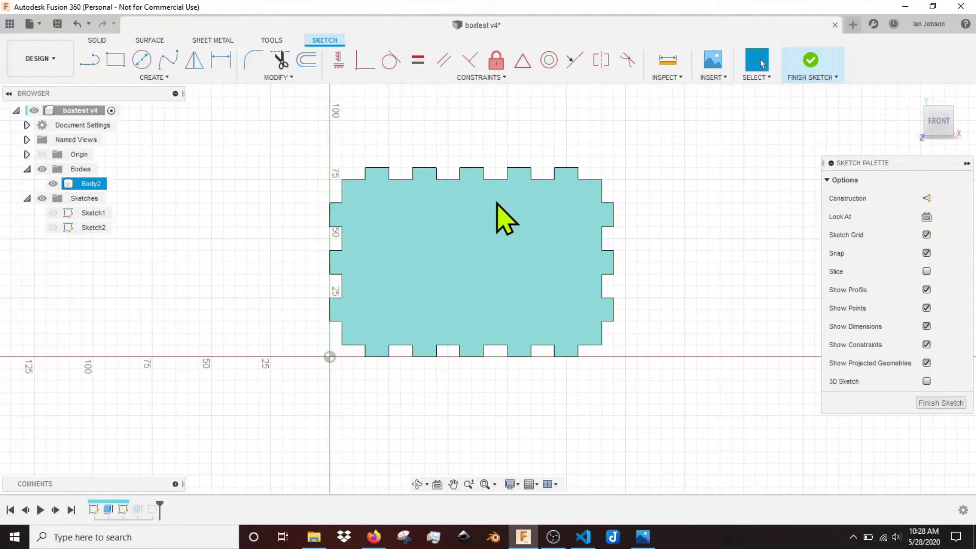
{"action": "scroll", "coordinate": [496, 213], "scroll_direction": "up", "scroll_amount": 10}
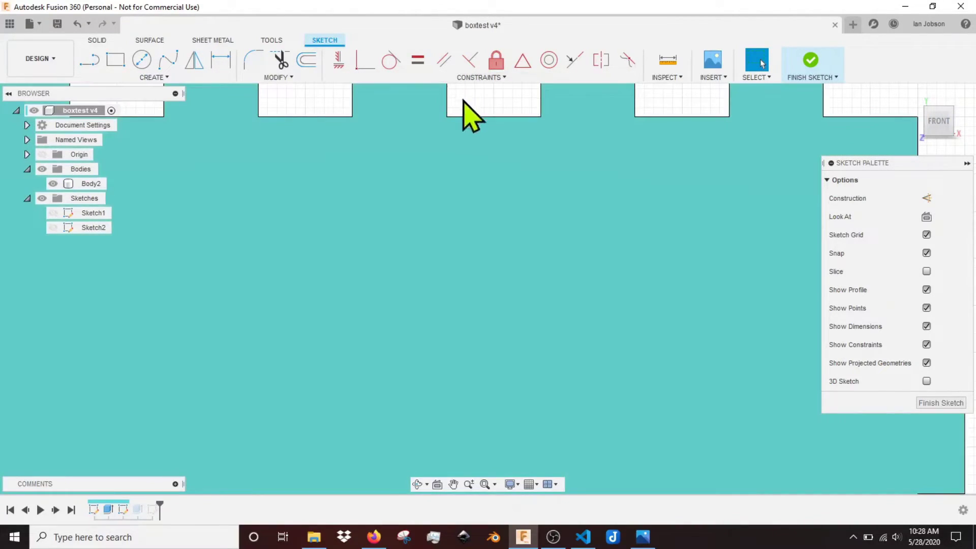
{"action": "mouse_move", "coordinate": [464, 109]}
{"action": "middle_mouse_down"}
{"action": "mouse_move", "coordinate": [480, 218]}
{"action": "mouse_move", "coordinate": [467, 237]}
{"action": "middle_mouse_up"}
{"action": "scroll", "coordinate": [467, 236], "scroll_direction": "up", "scroll_amount": 2}
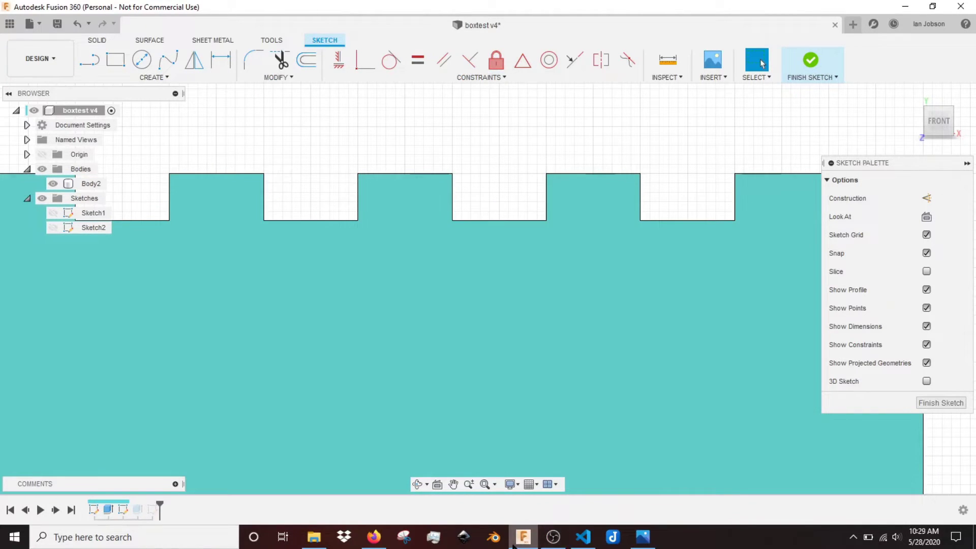
- Switch to Firefox to view the assembled ClosedBox photo, and return to Fusion 360 to examine the whole Body2 panel
{"action": "left_click", "coordinate": [374, 536]}
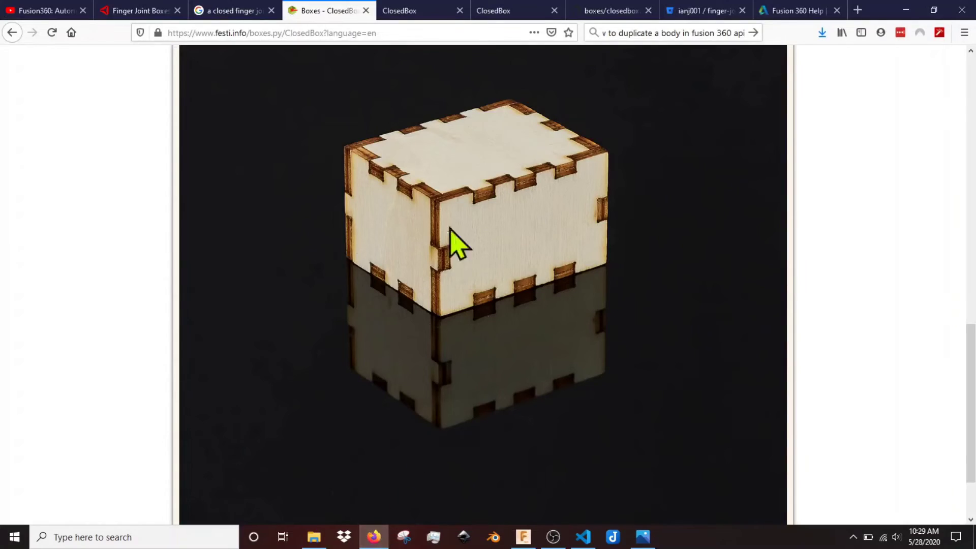
{"action": "scroll", "coordinate": [482, 223], "scroll_direction": "up", "scroll_amount": 1}
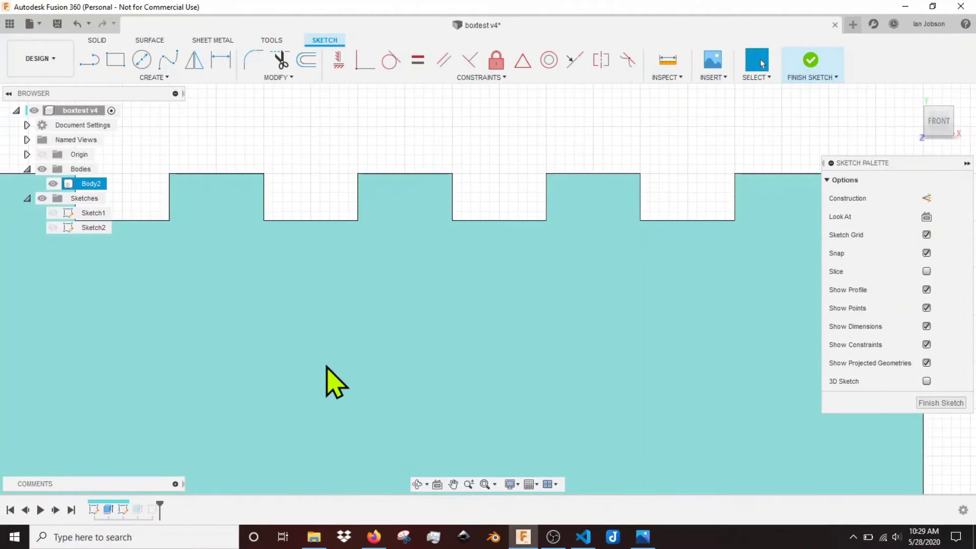
{"action": "scroll", "coordinate": [518, 332], "scroll_direction": "down", "scroll_amount": 5}
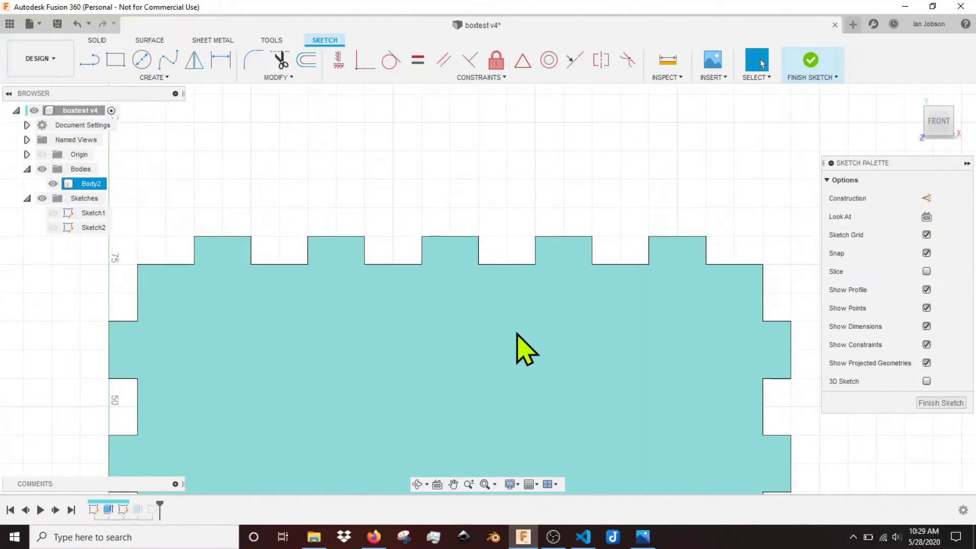
{"action": "mouse_move", "coordinate": [514, 368]}
{"action": "middle_mouse_down"}
{"action": "mouse_move", "coordinate": [516, 278]}
{"action": "mouse_move", "coordinate": [488, 296]}
{"action": "middle_mouse_up"}
{"action": "key", "text": "Escape"}
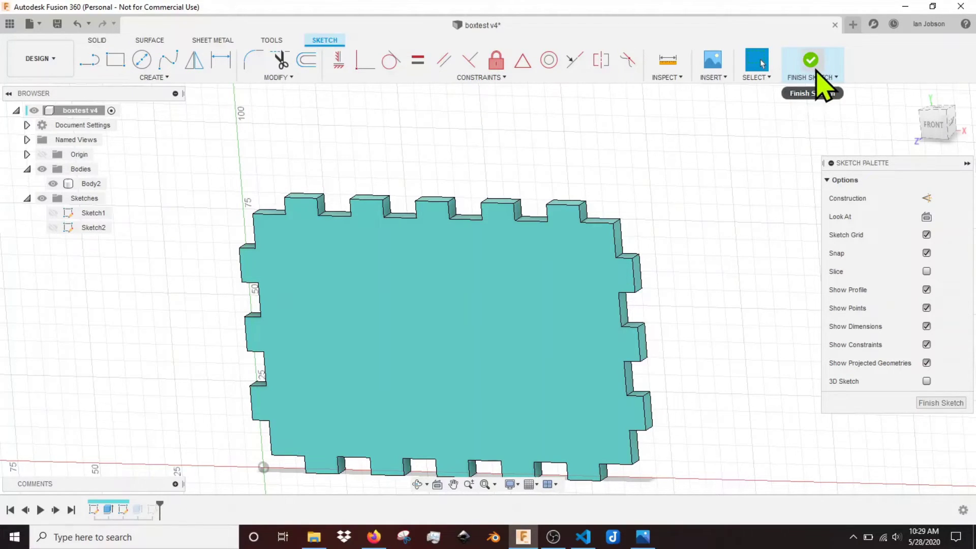
- Finish the sketch edit and hide Sketch2, leaving only the Body2 panel displayed
{"action": "left_click", "coordinate": [812, 64]}
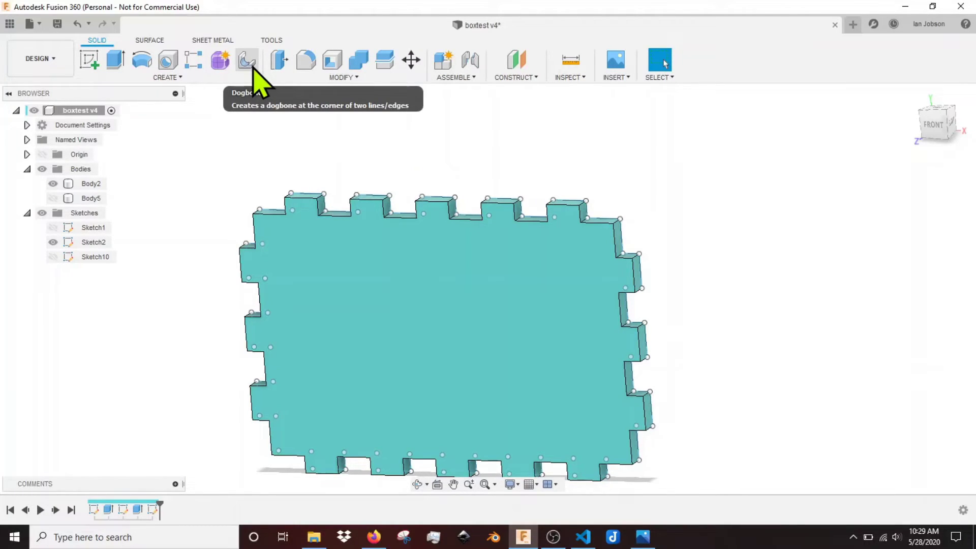
{"action": "left_click", "coordinate": [53, 241]}
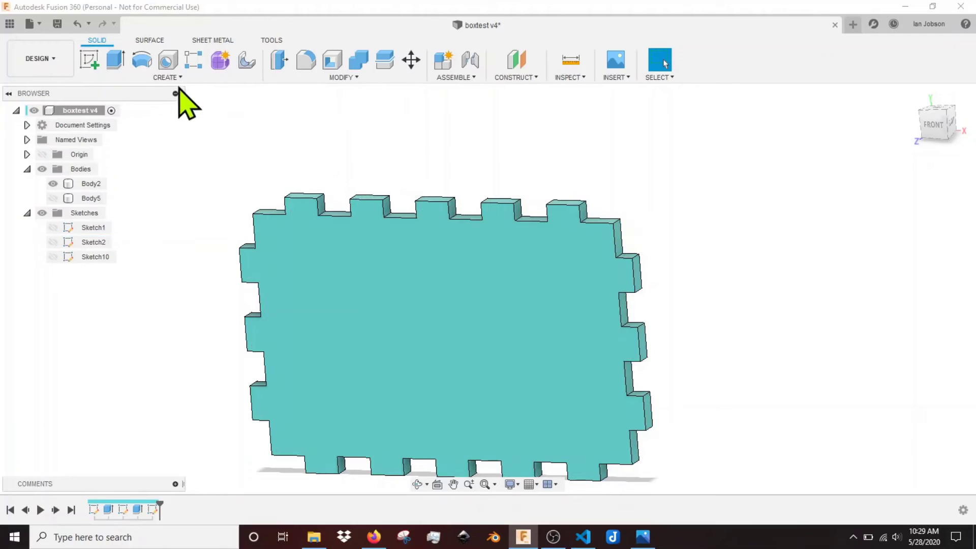
- Apply Dogbone to the interior corners of the Body2 solid with a tool diameter of 3.175 mm
{"action": "left_click", "coordinate": [249, 70]}
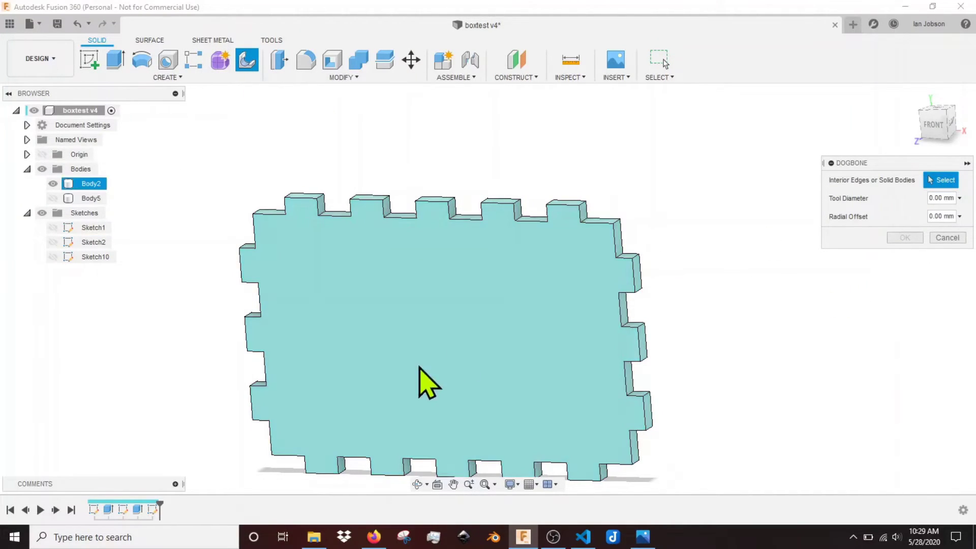
{"action": "left_click", "coordinate": [435, 352]}
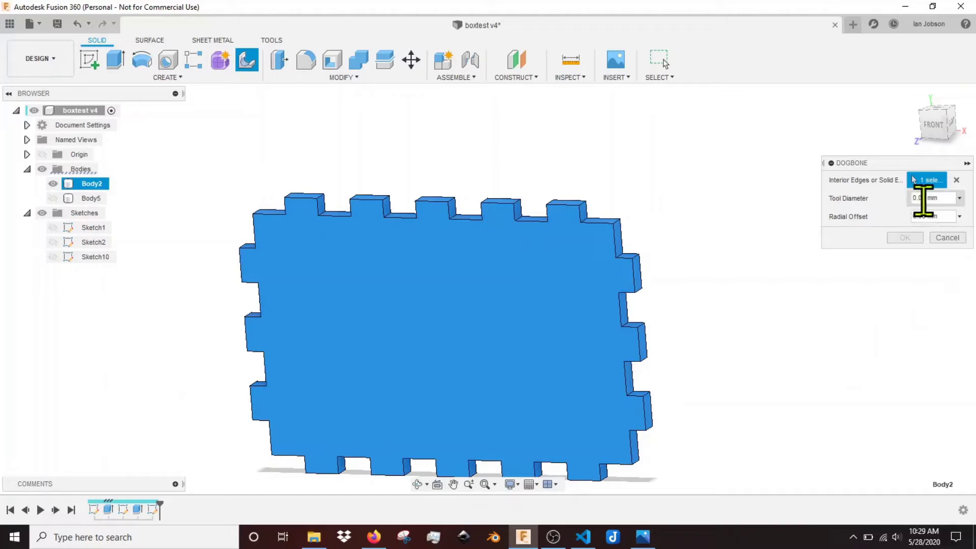
{"action": "left_click", "coordinate": [925, 199]}
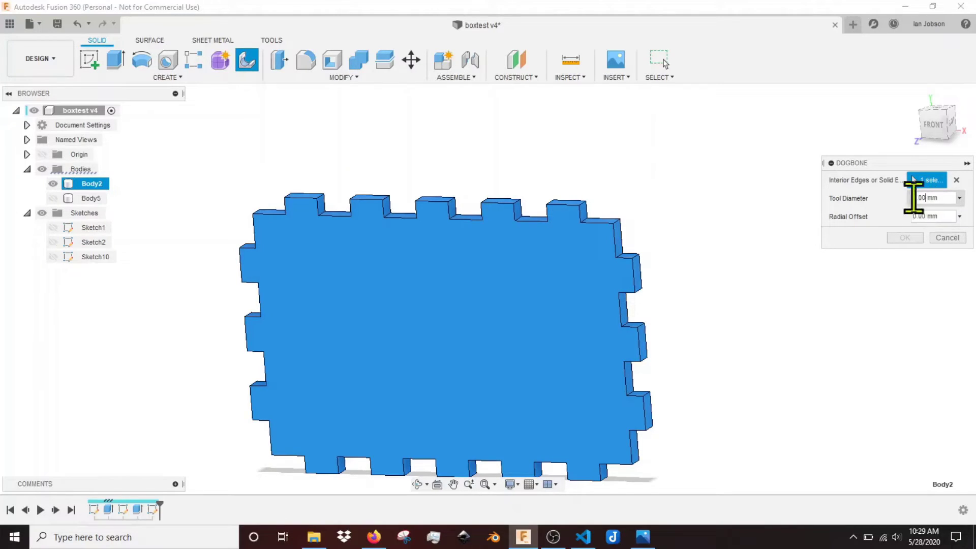
{"action": "double_click", "coordinate": [925, 200]}
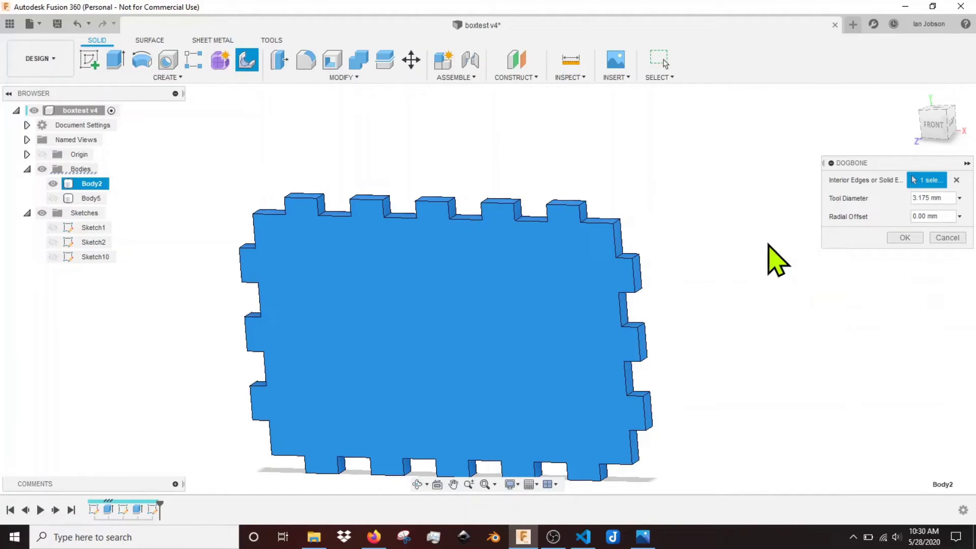
{"action": "left_click", "coordinate": [905, 237]}
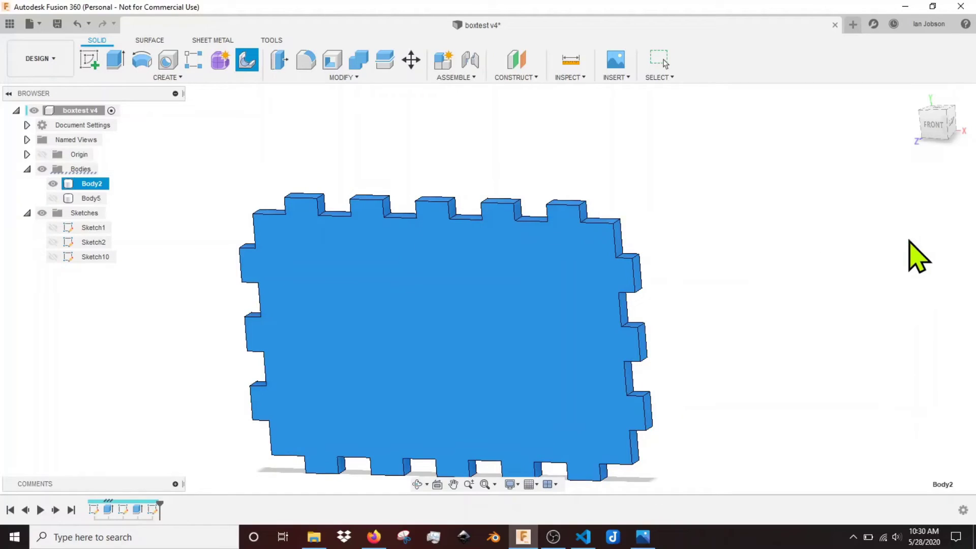